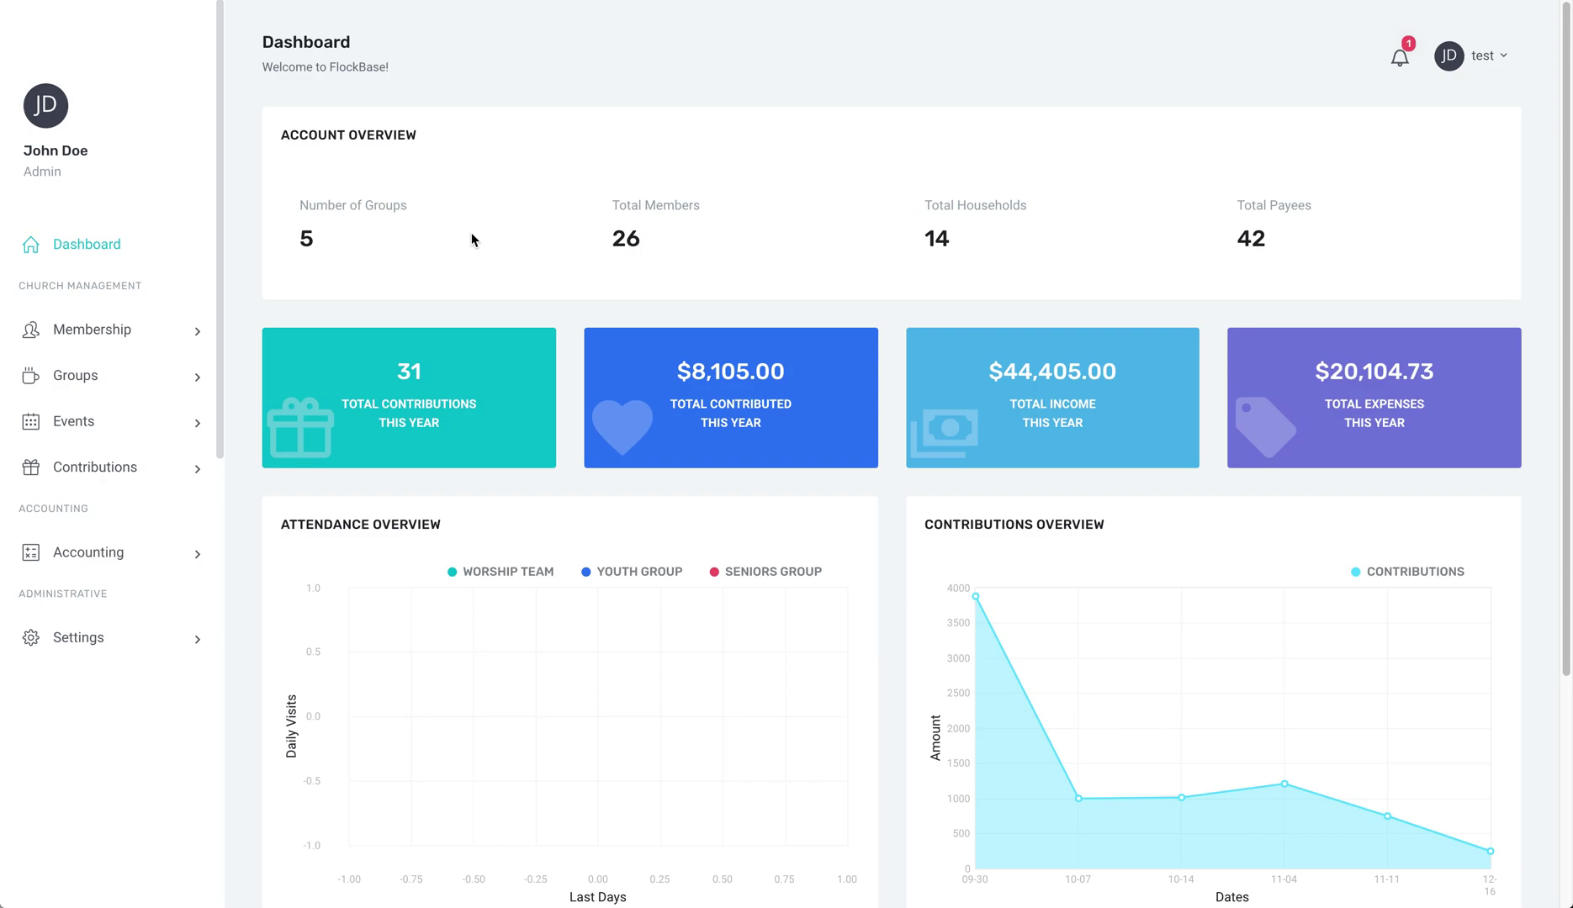
Open Reconciliations under Accounting in the sidebar
left_click(106, 558)
scroll(107, 562, "down", 1)
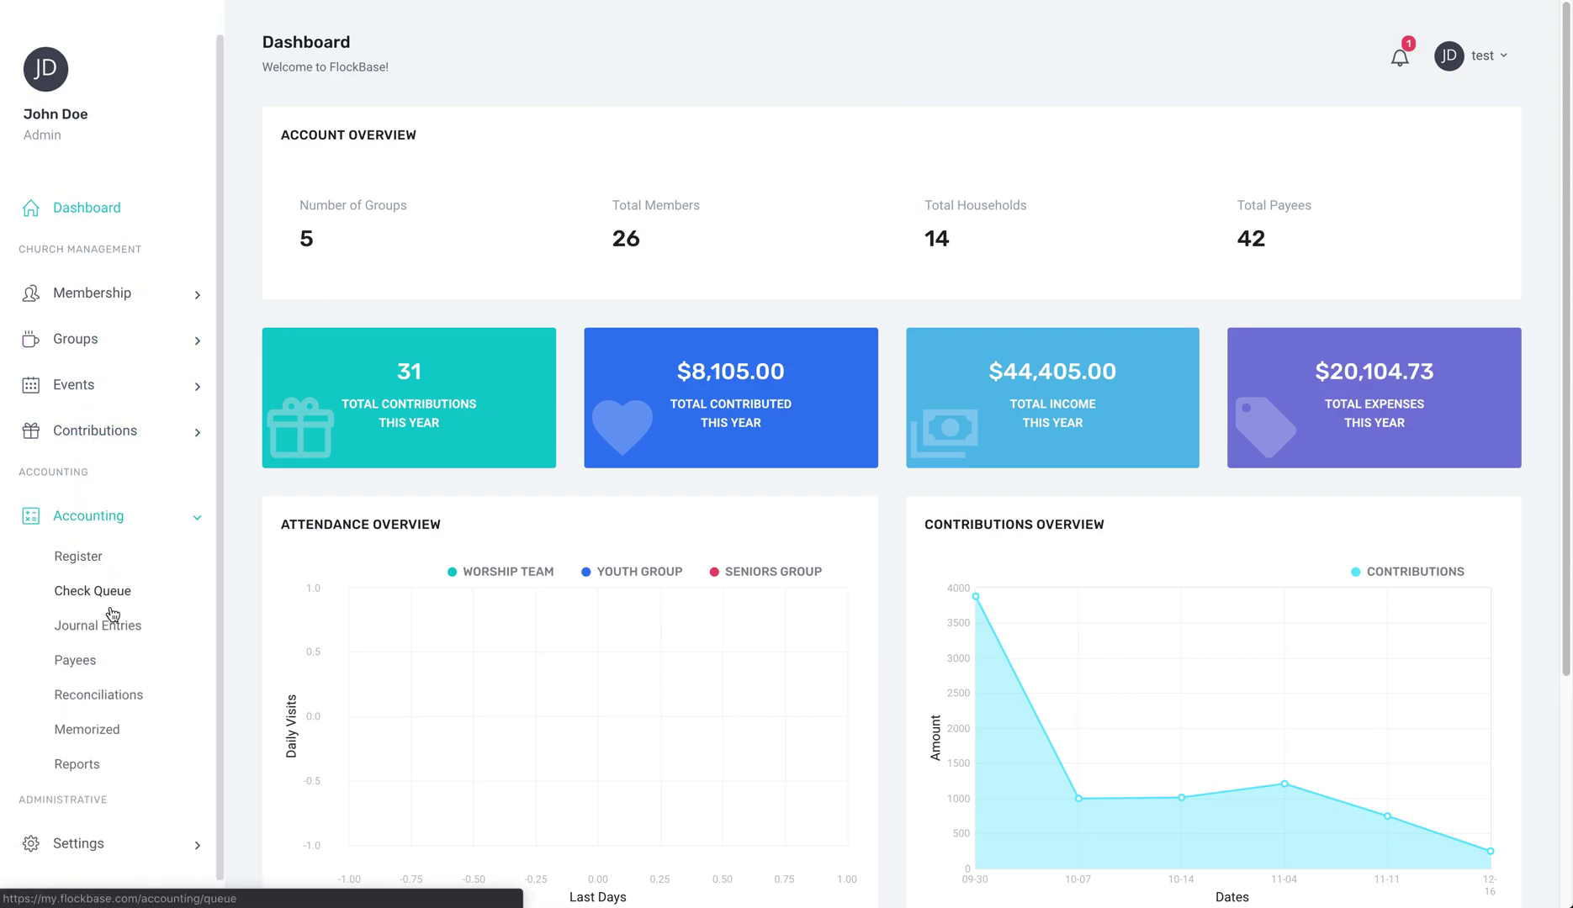
left_click(113, 697)
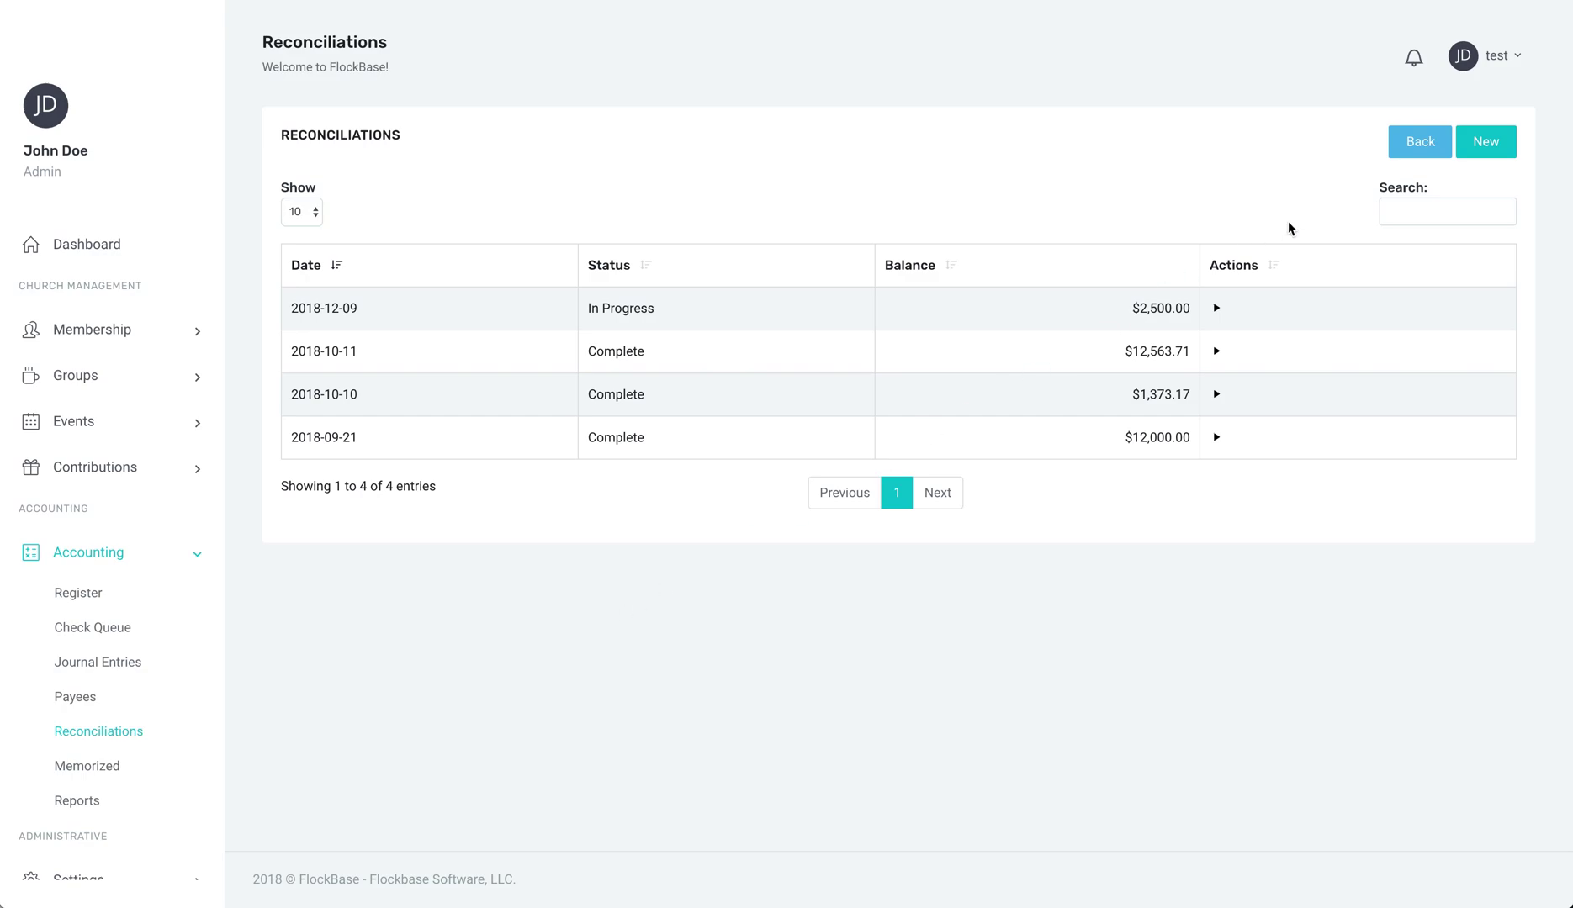
Create a reconciliation dated 12/11/2018 for Checking and select the zero statement balance
left_click(1501, 144)
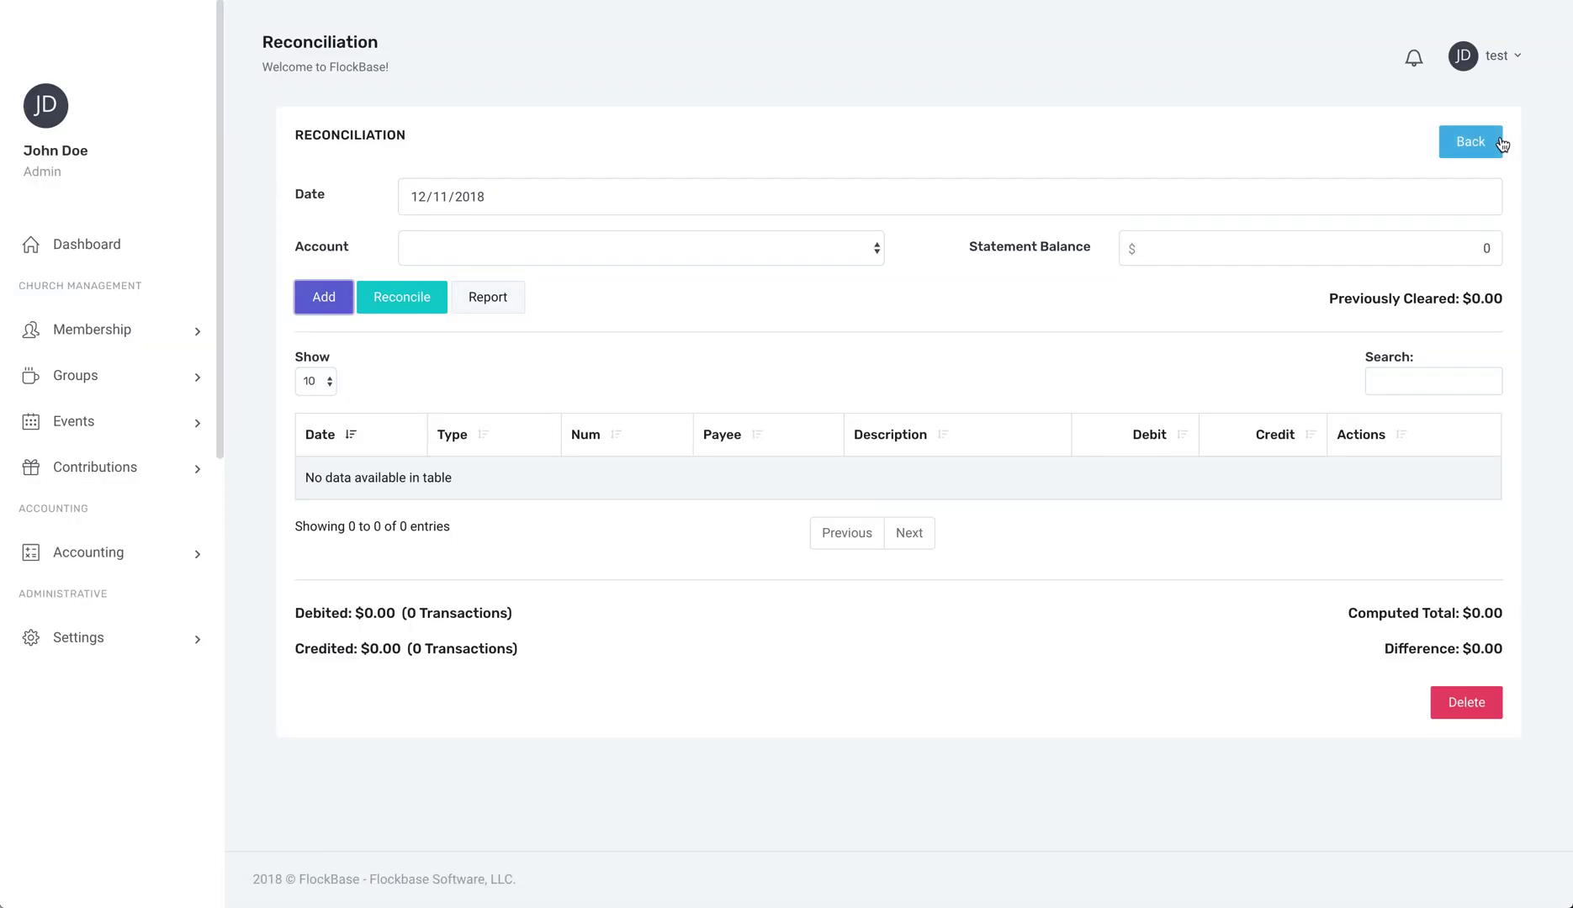
left_click(425, 195)
left_click(452, 248)
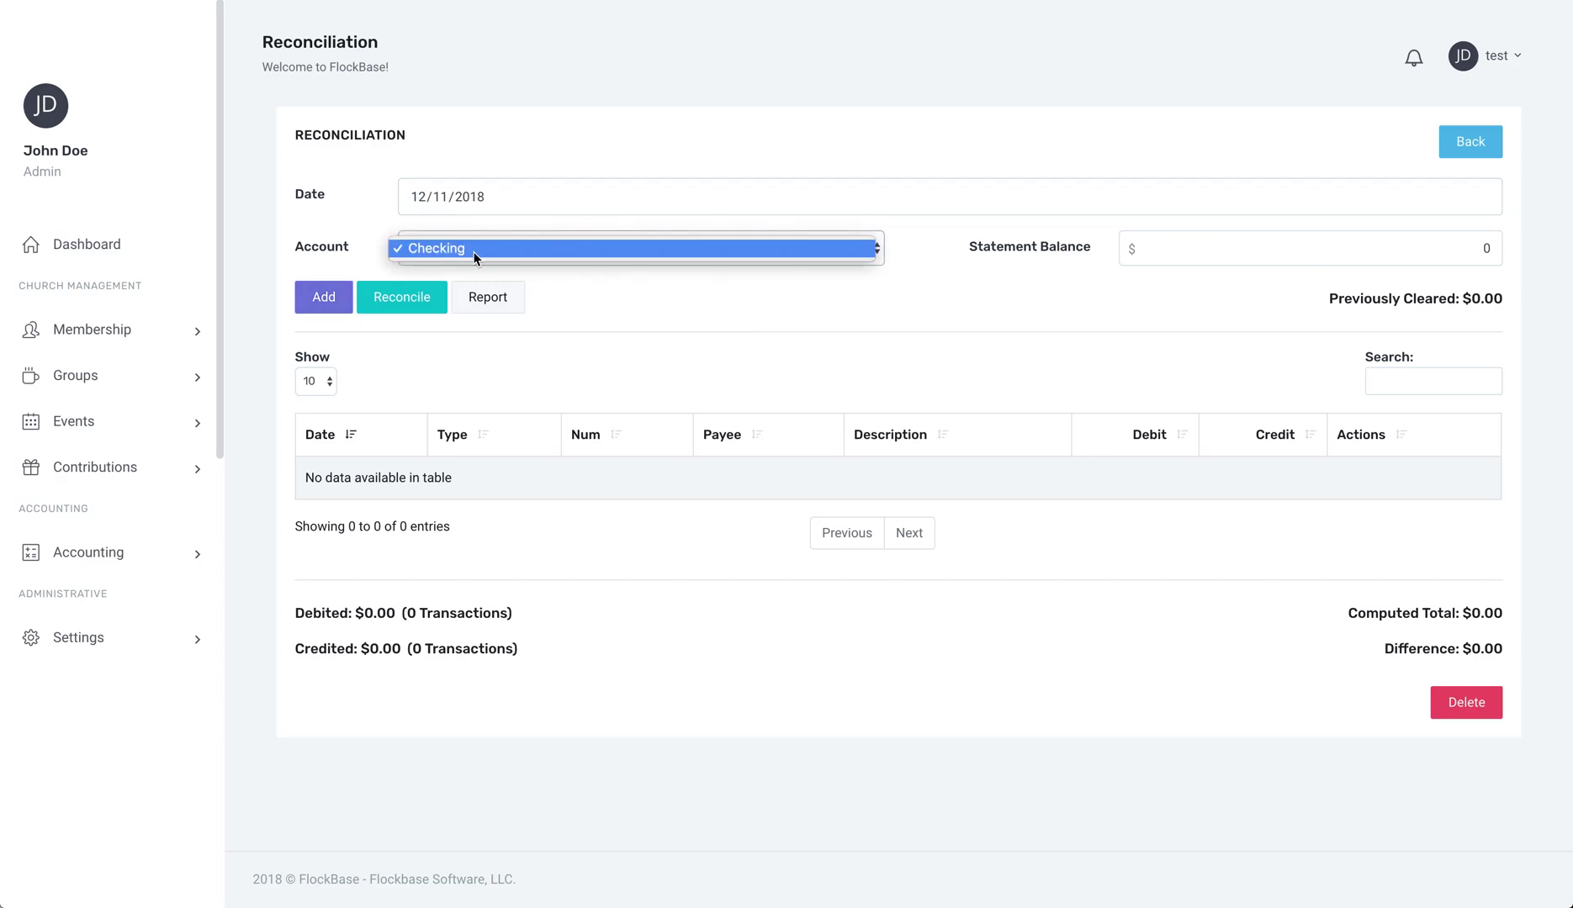
left_click(474, 256)
left_click(1202, 248)
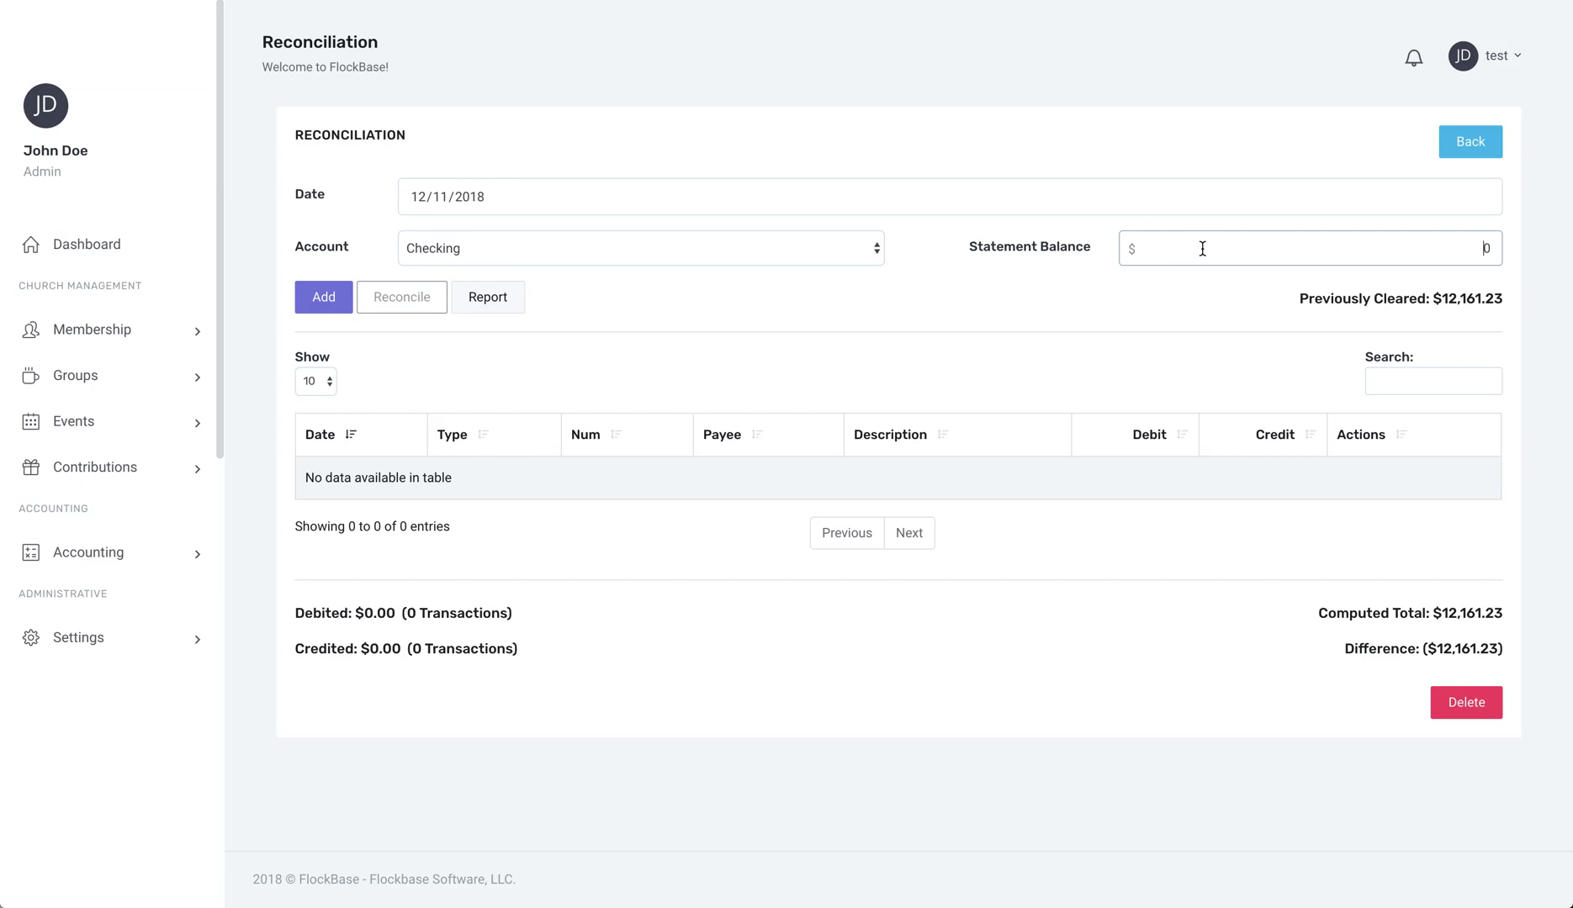
left_click_drag(1466, 239, 1546, 267)
type("1200")
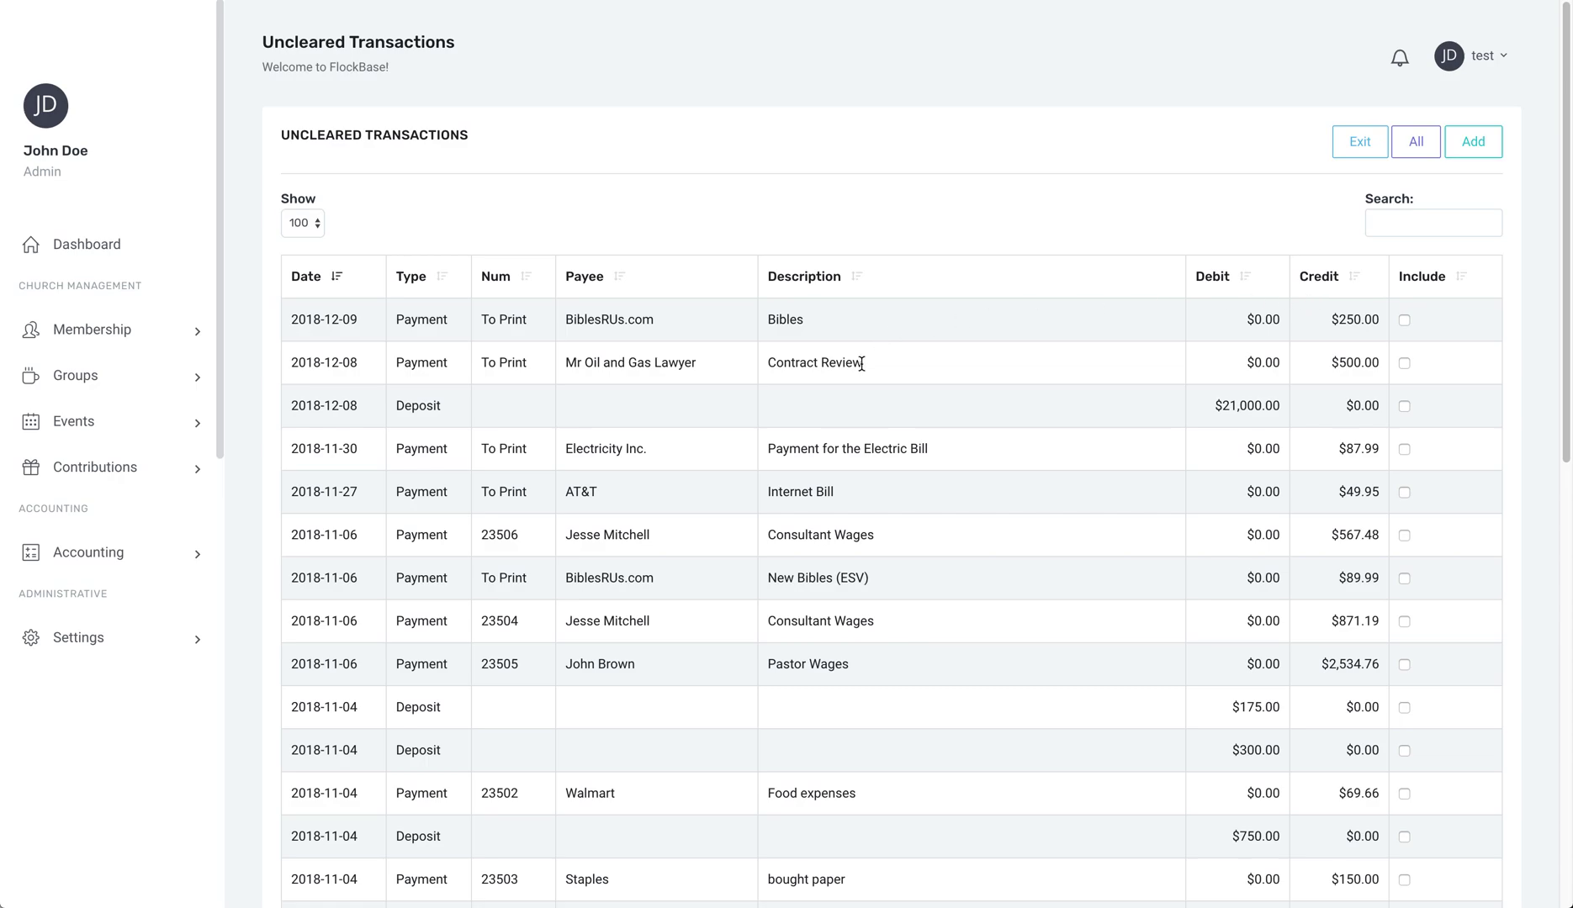
scroll(888, 358, "down", 1)
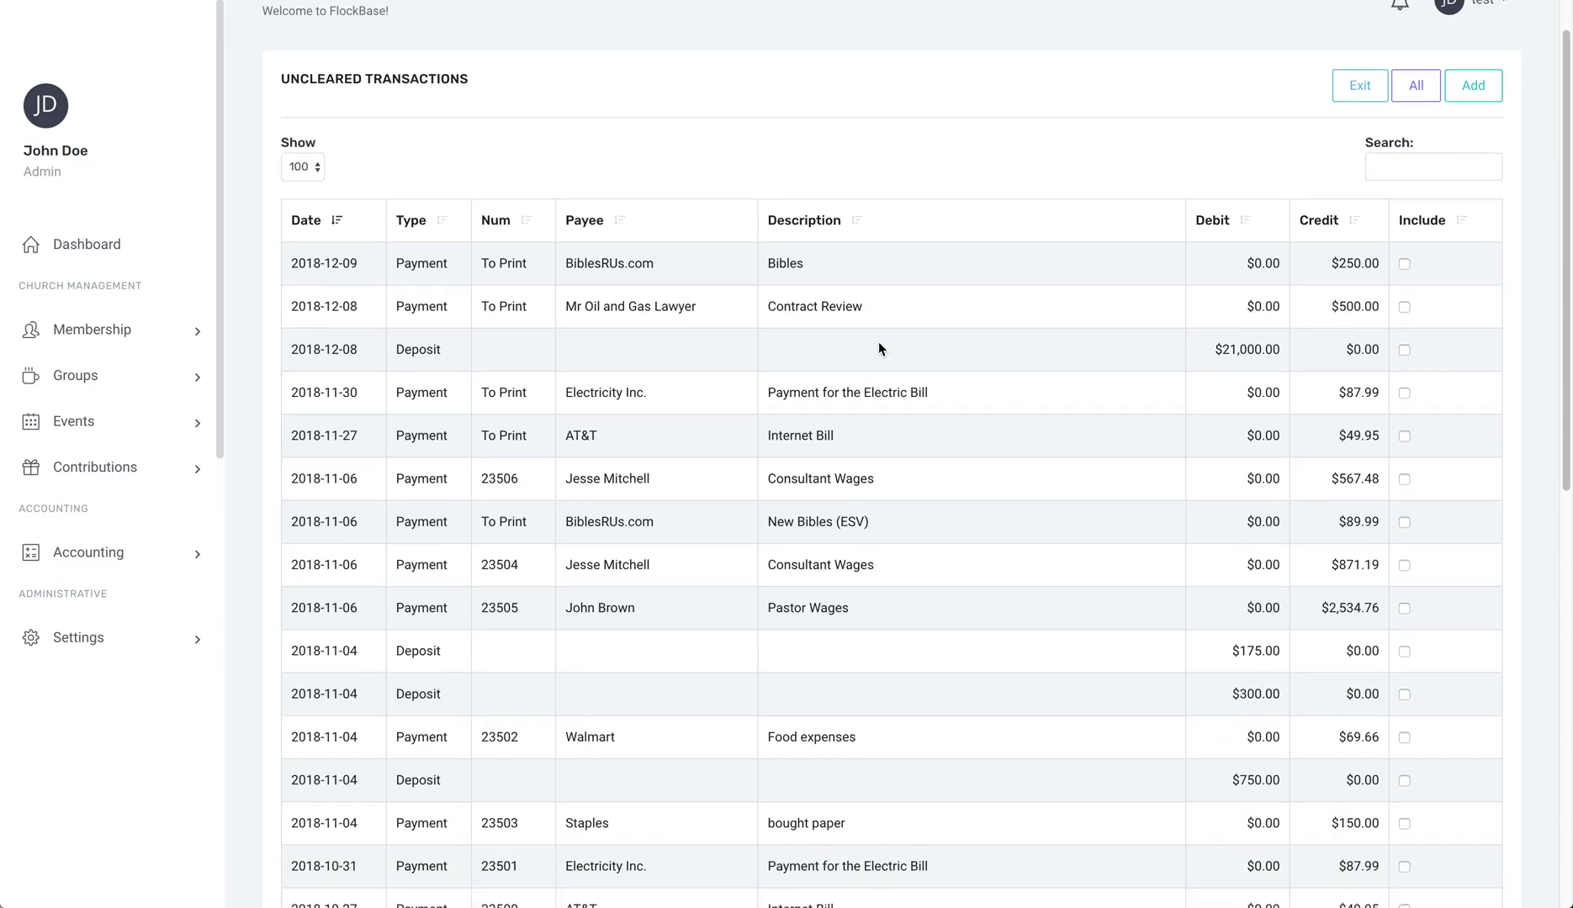
scroll(879, 341, "down", 4)
scroll(868, 337, "down", 3)
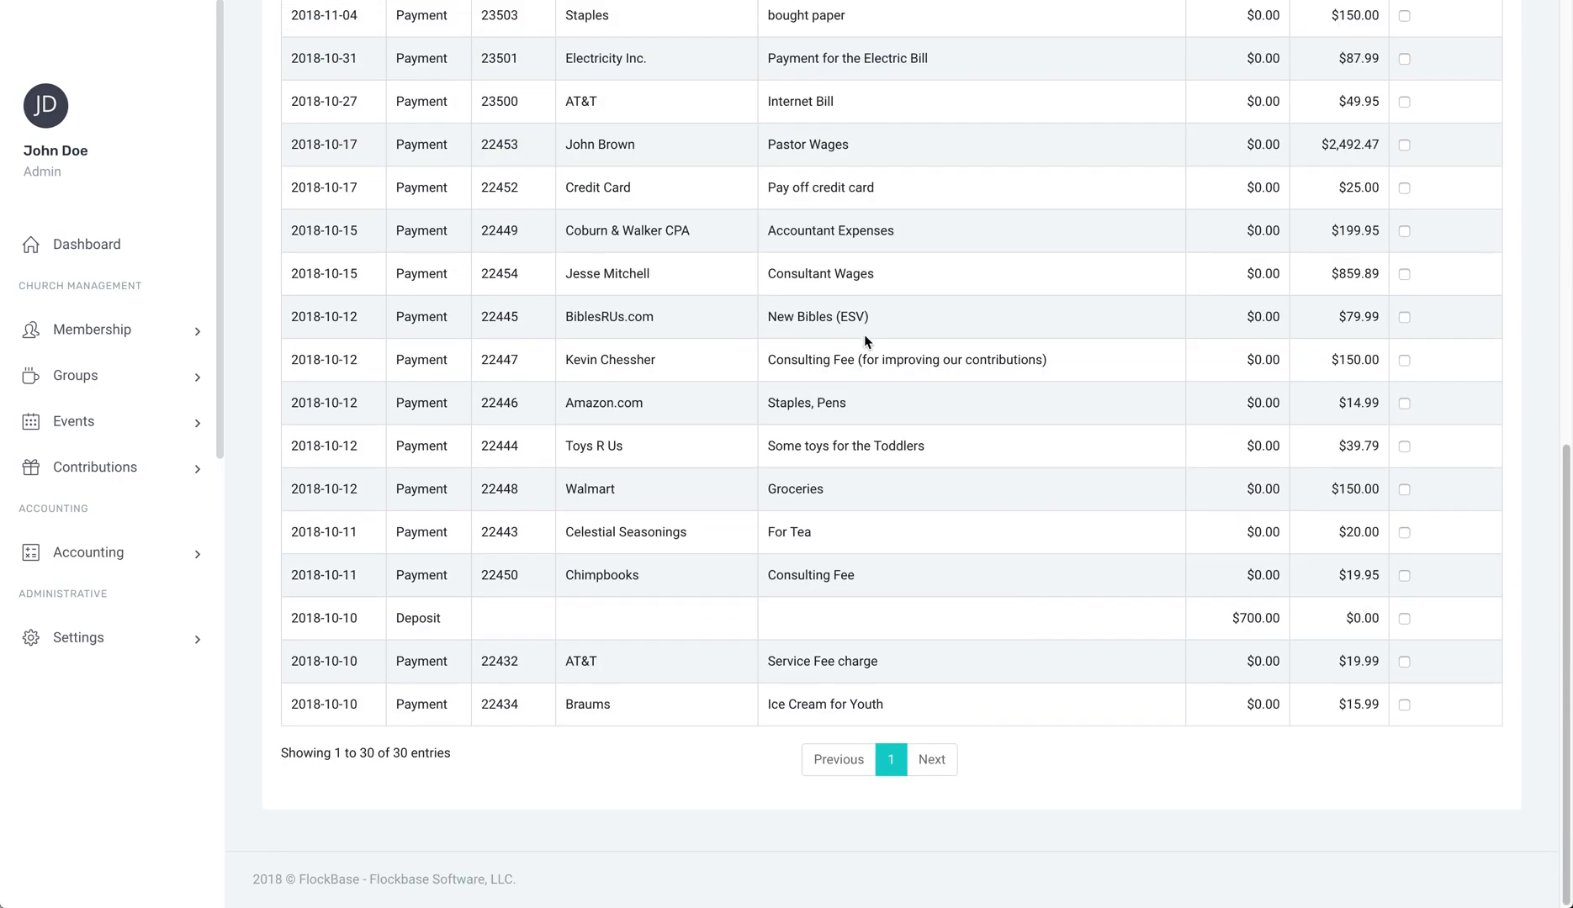
scroll(864, 352, "up", 1)
scroll(865, 356, "up", 2)
scroll(867, 360, "up", 3)
scroll(867, 357, "up", 2)
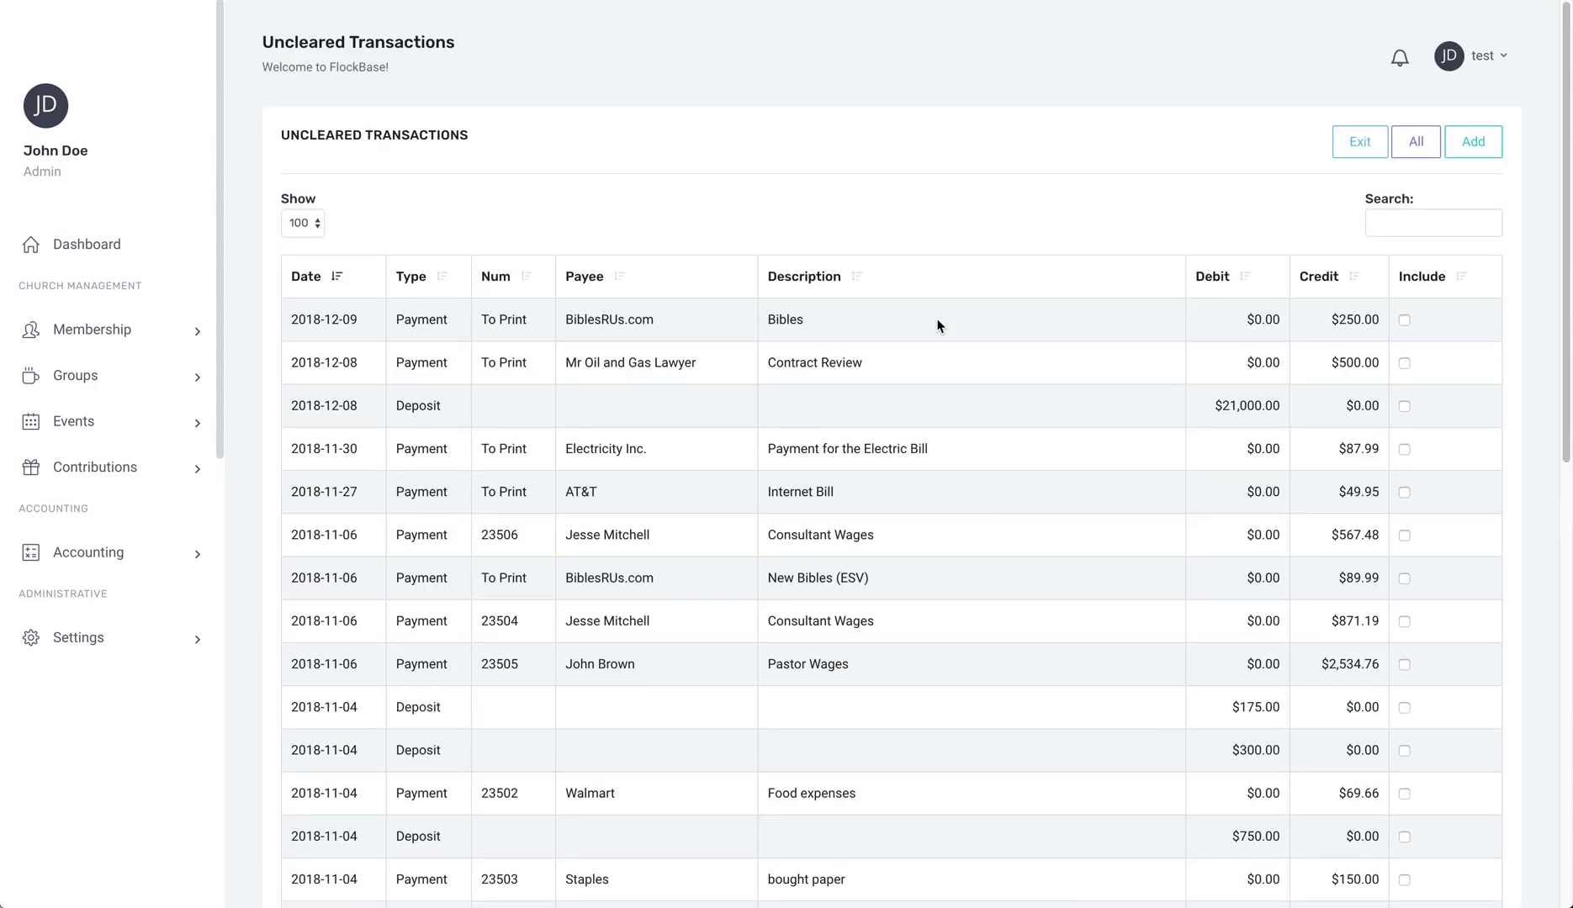
Include all uncleared Checking transactions
left_click(1417, 158)
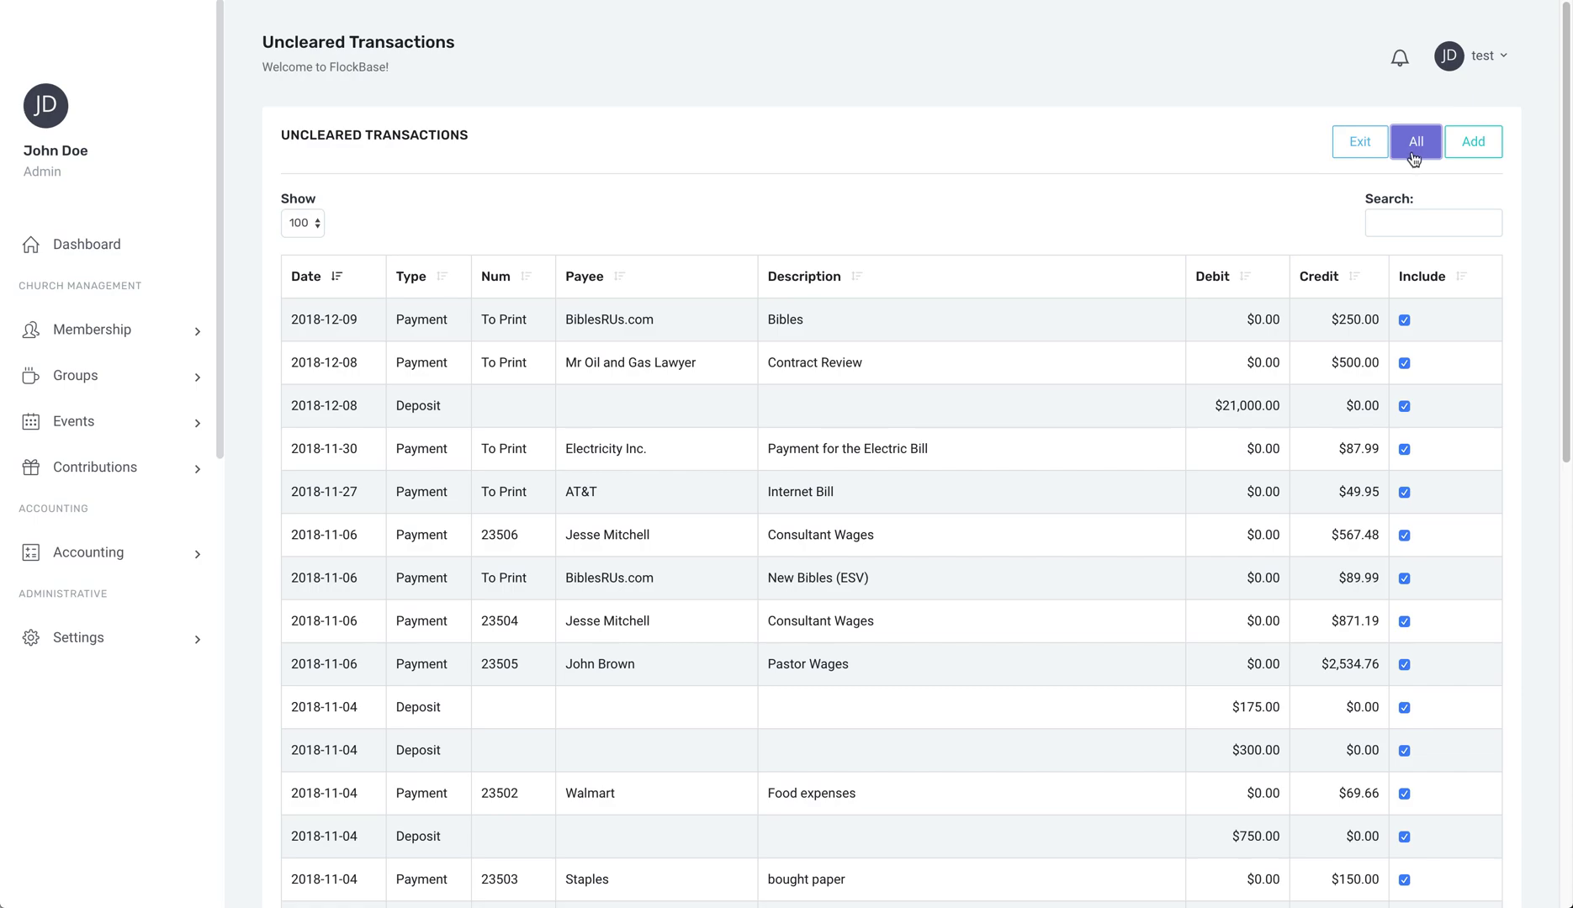
scroll(1359, 317, "down", 1)
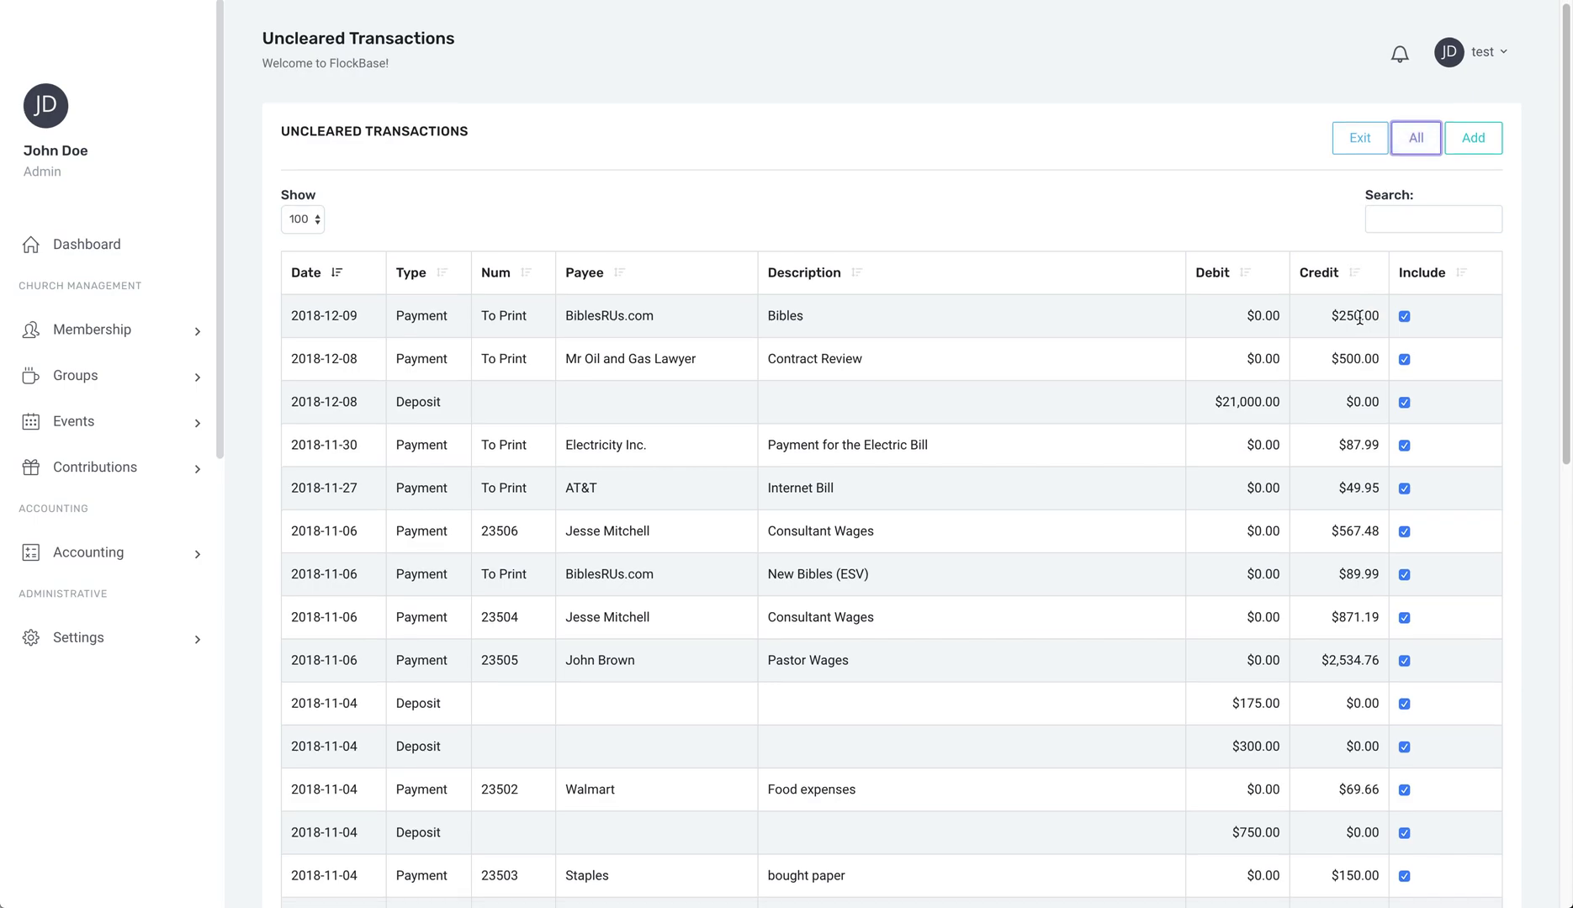
scroll(1359, 322, "down", 3)
scroll(1359, 321, "down", 1)
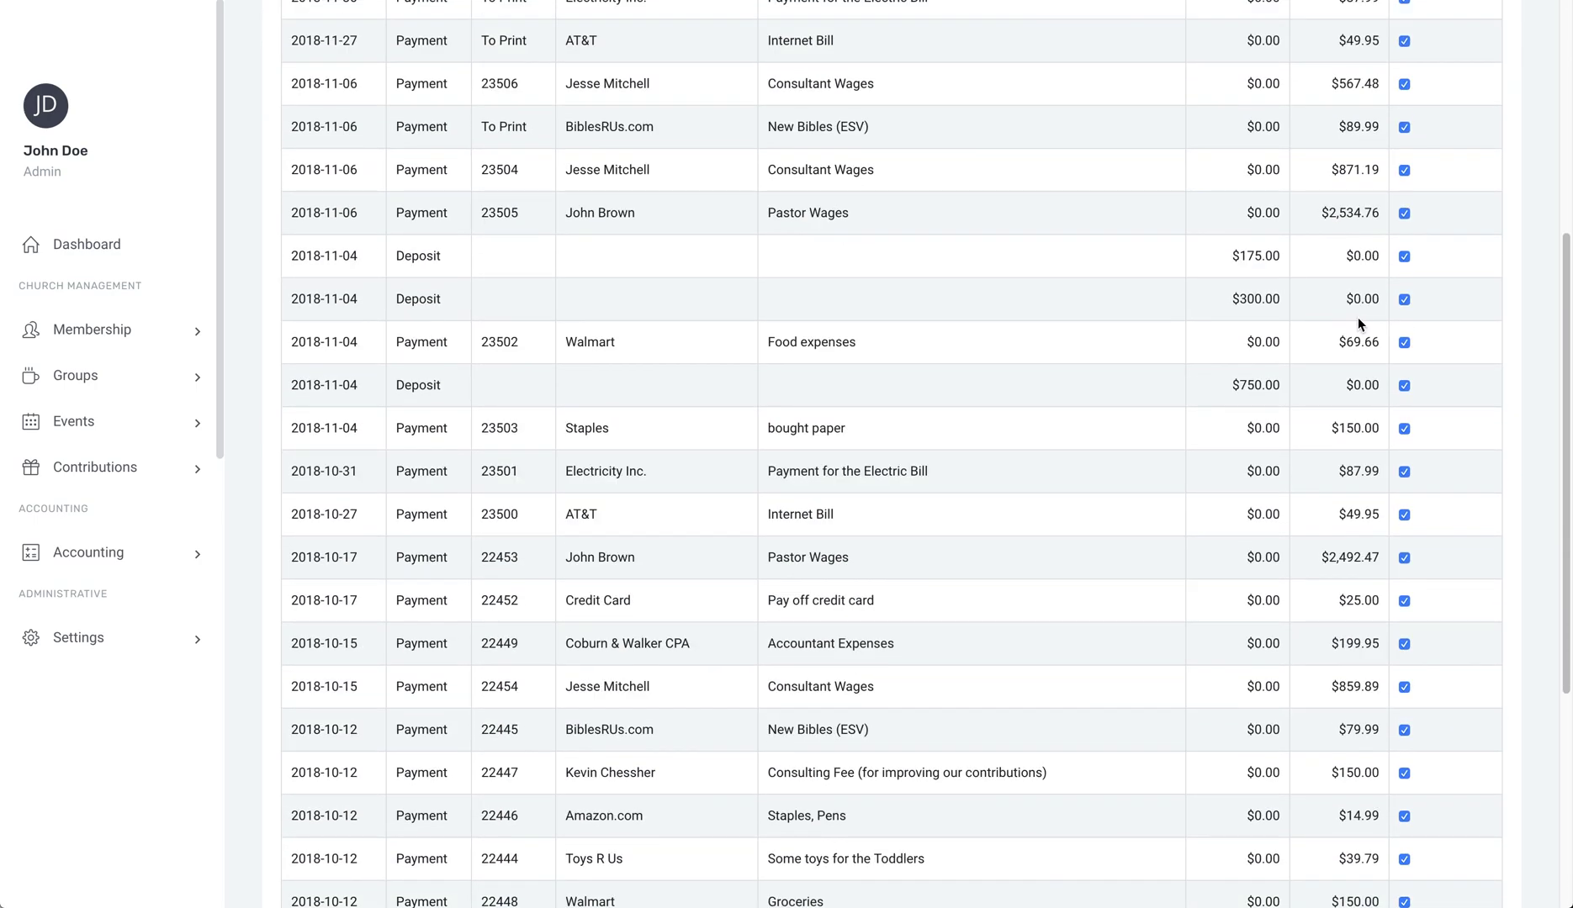
scroll(1359, 321, "down", 2)
scroll(1362, 326, "up", 4)
scroll(1362, 326, "up", 3)
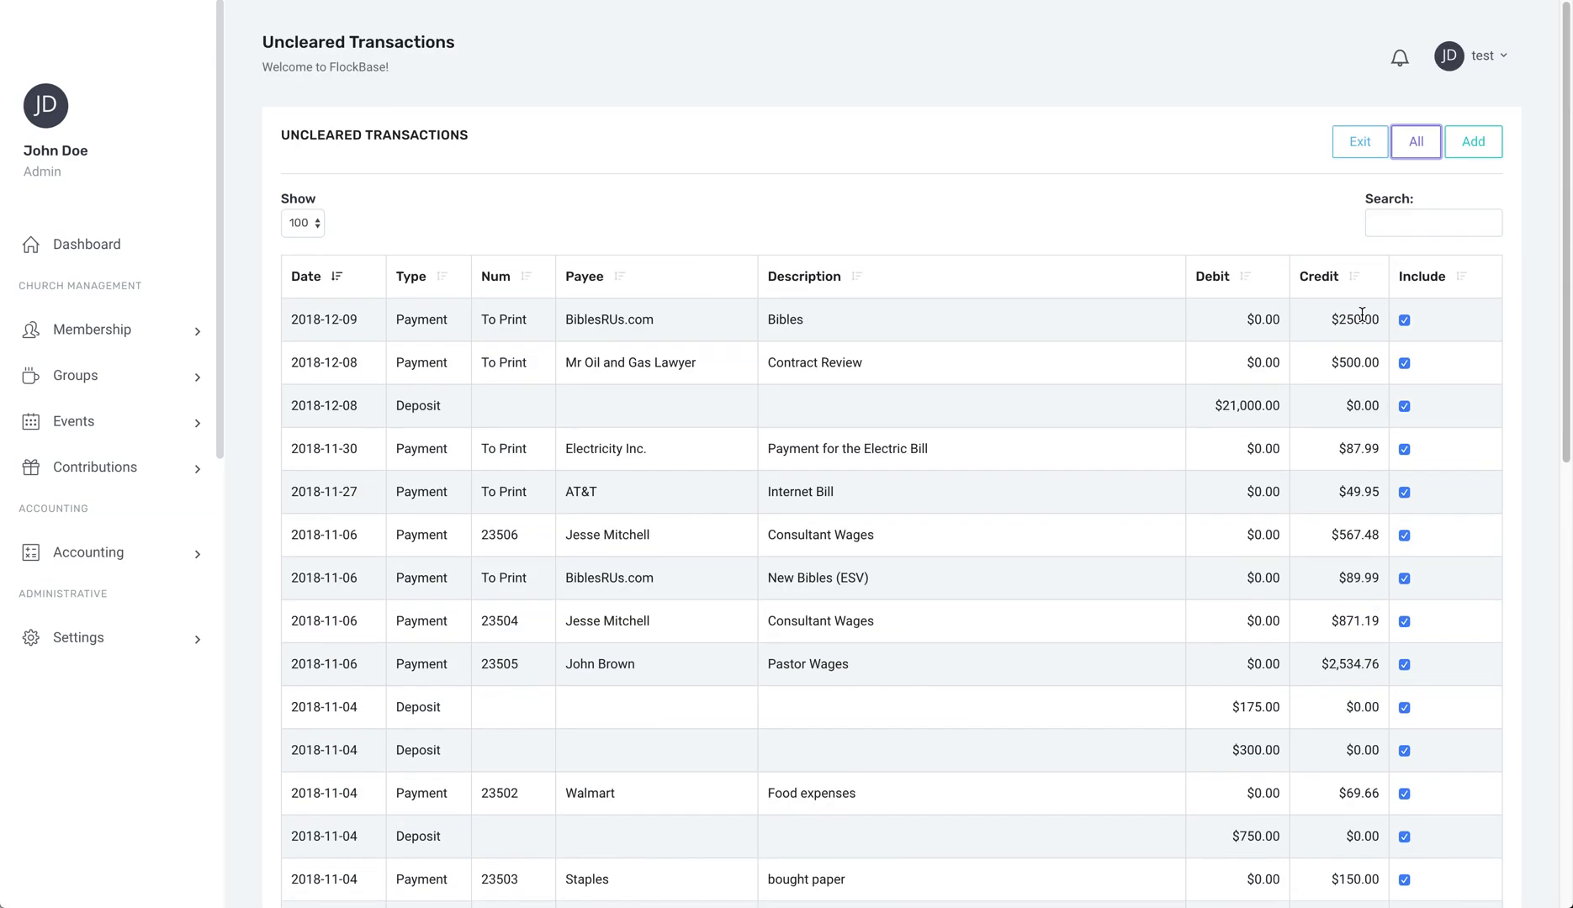
left_click(1480, 150)
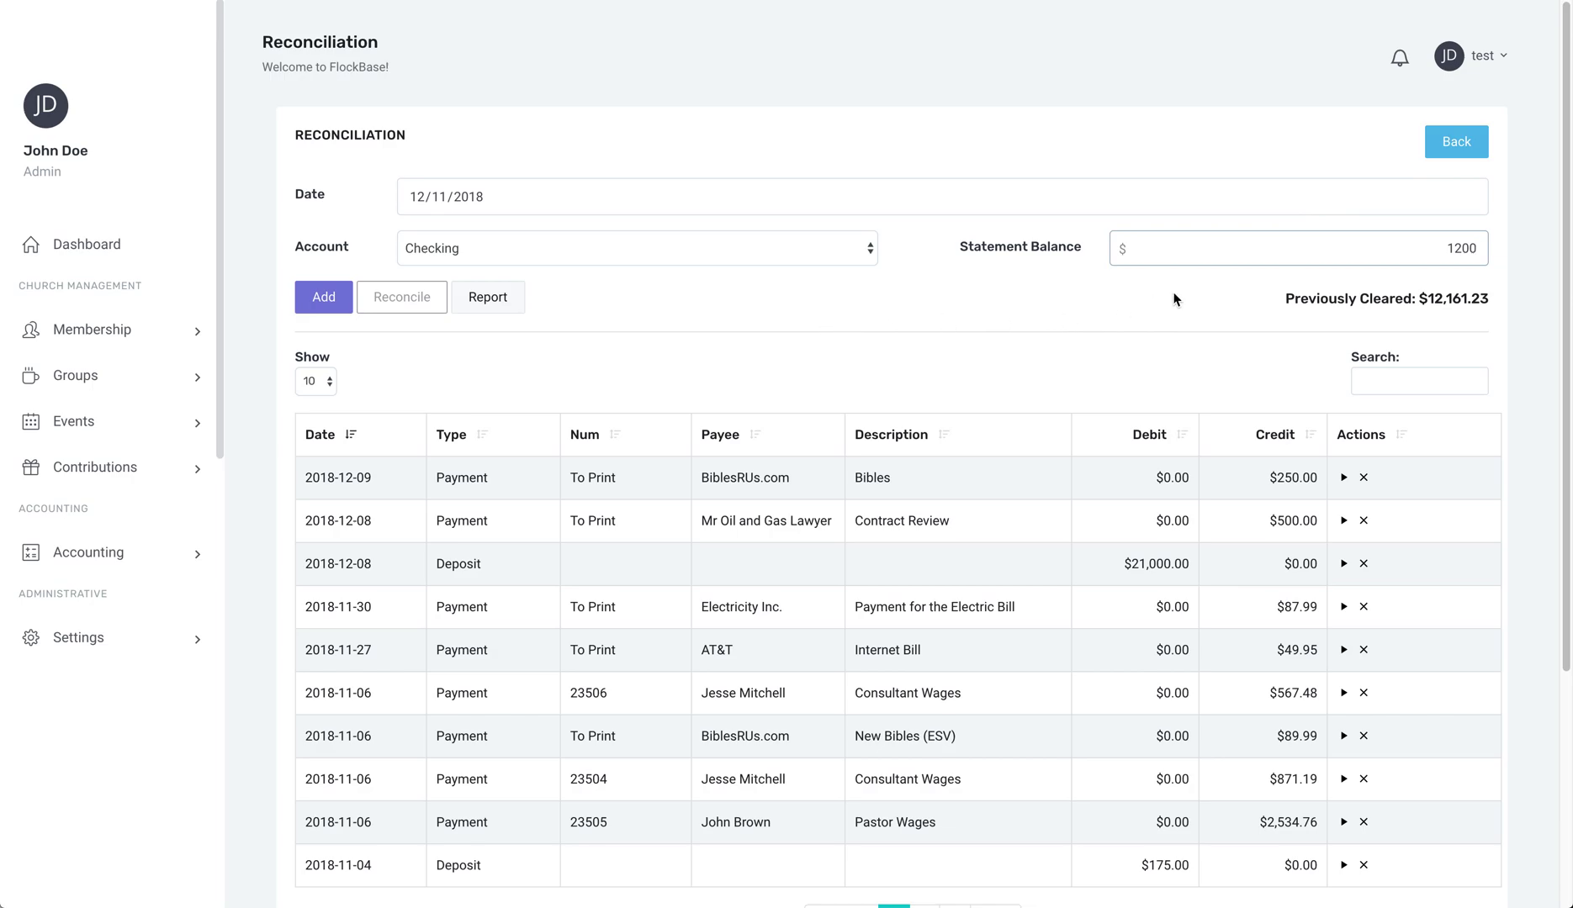
scroll(1252, 314, "down", 5)
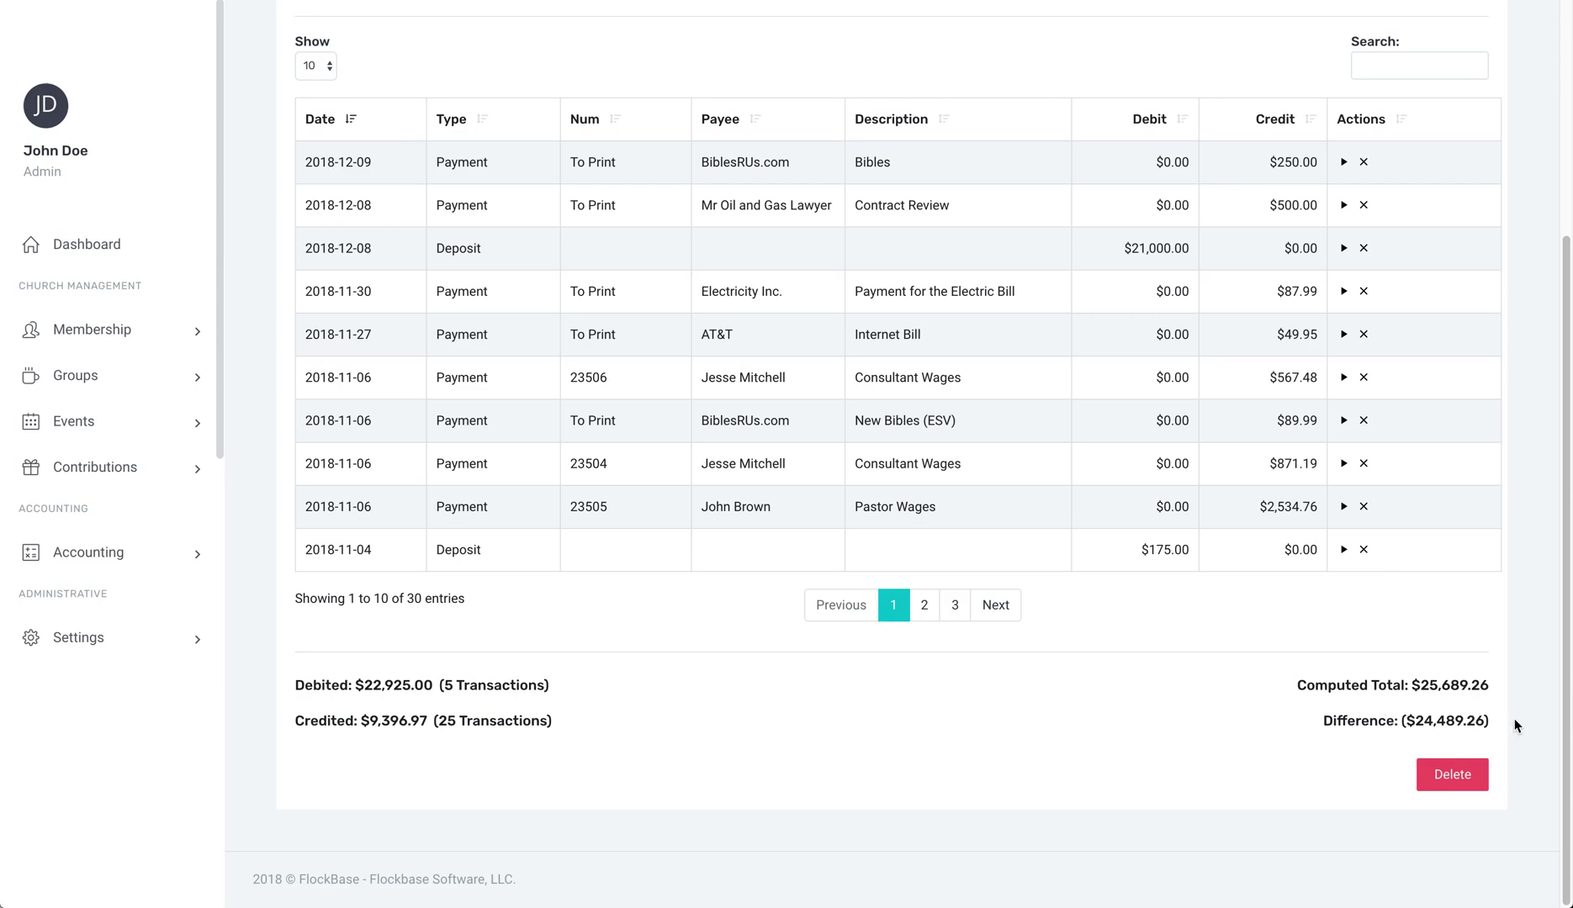
left_click_drag(1402, 725, 1499, 727)
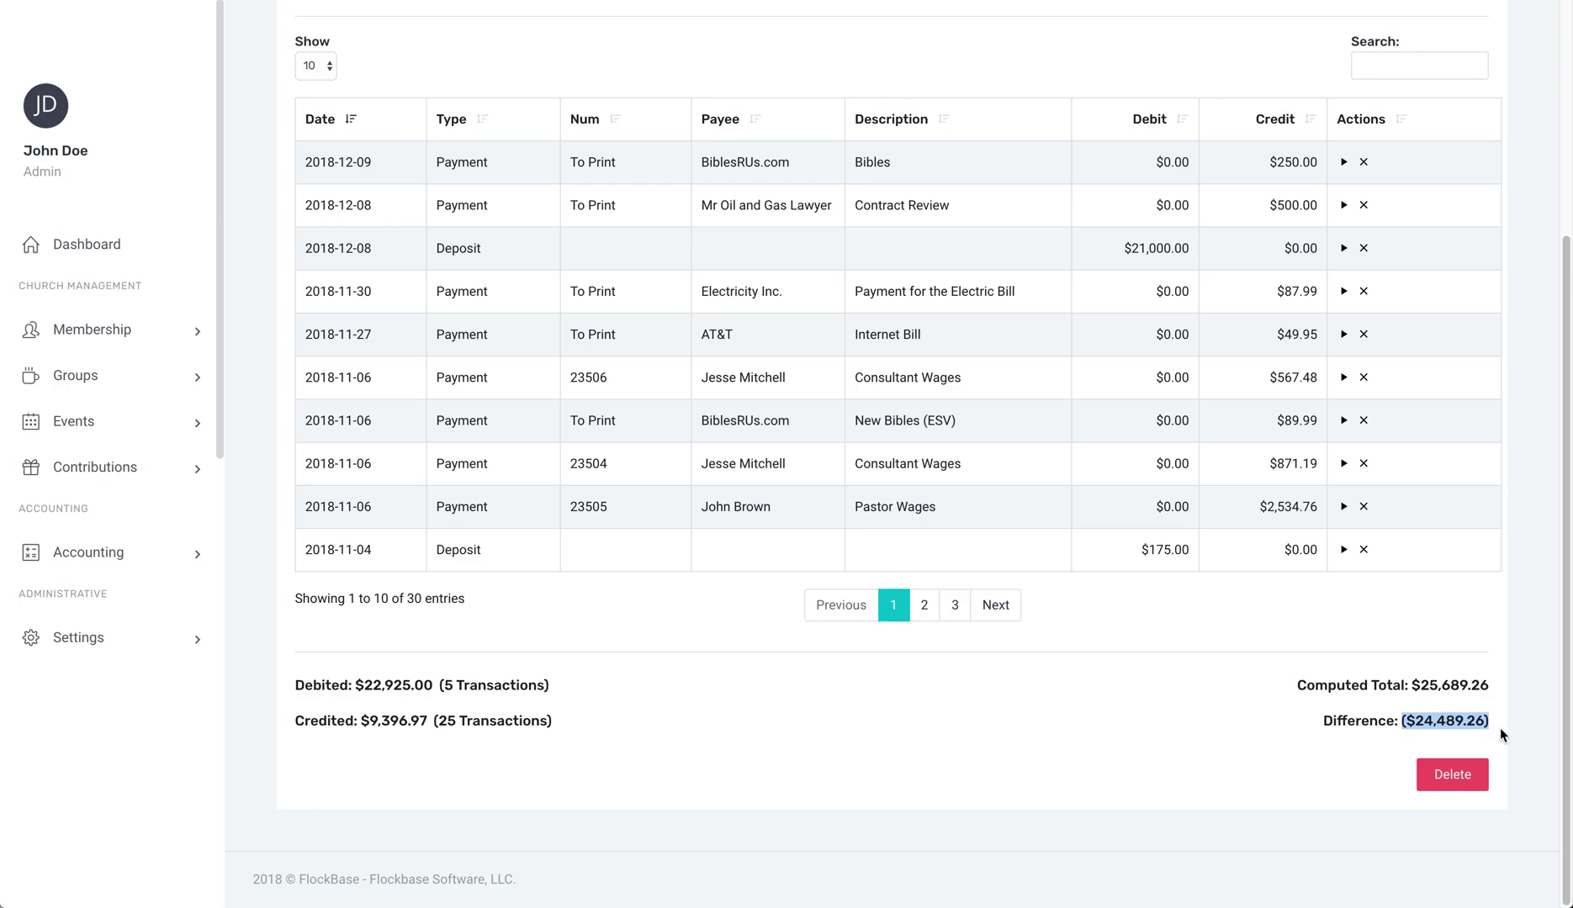
left_click(1501, 726)
scroll(1426, 650, "up", 3)
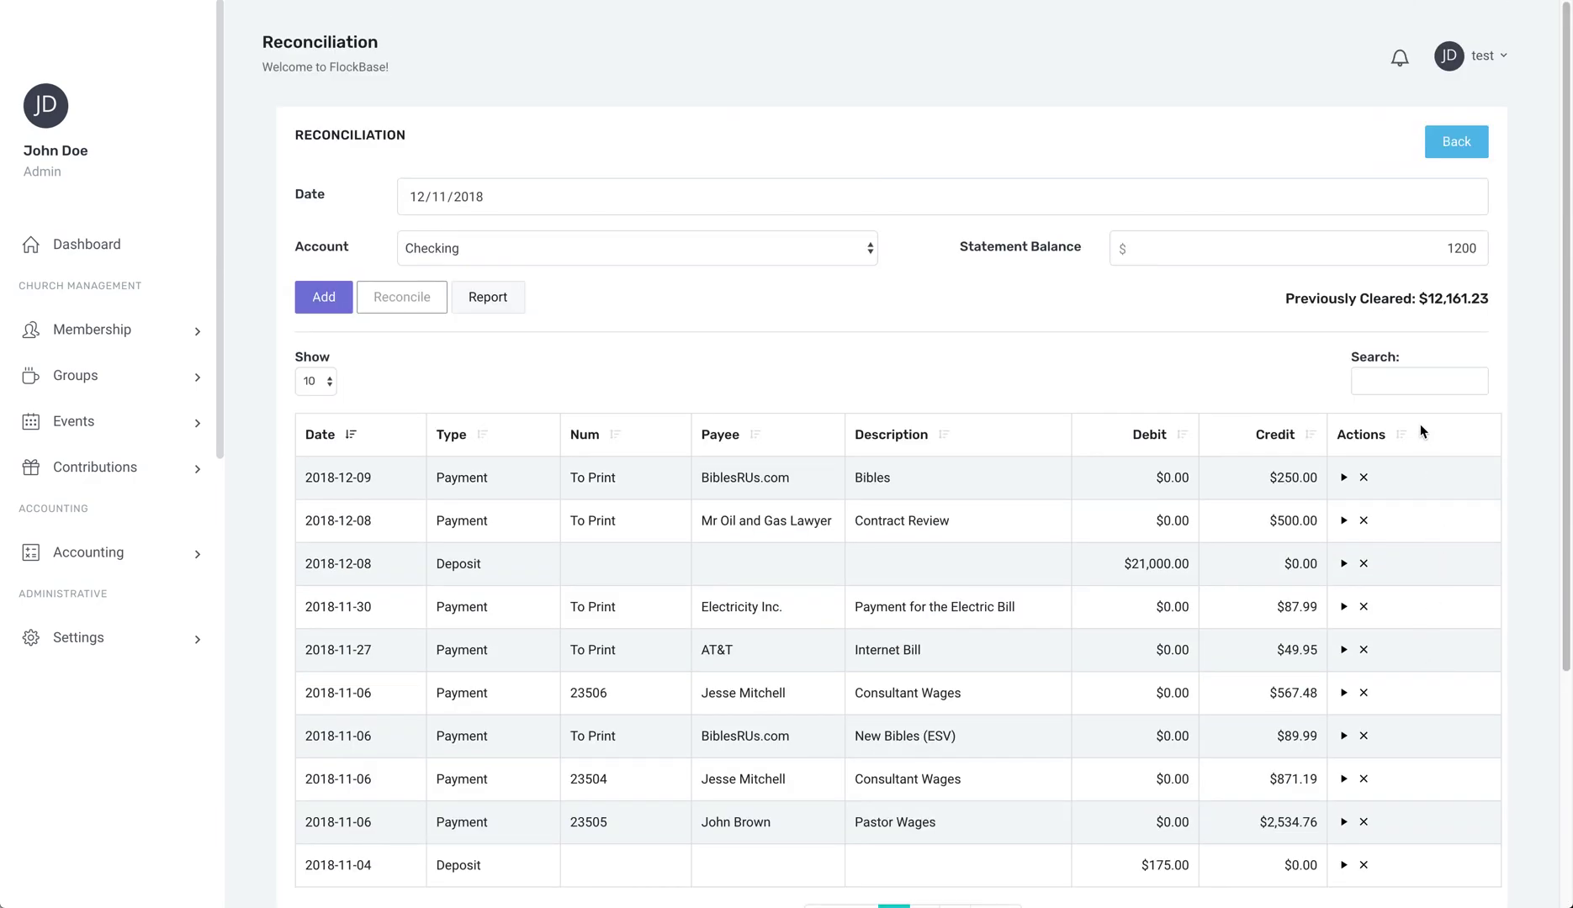
Replace the statement balance with 25689.26 and reconcile the Checking account
left_click(1415, 256)
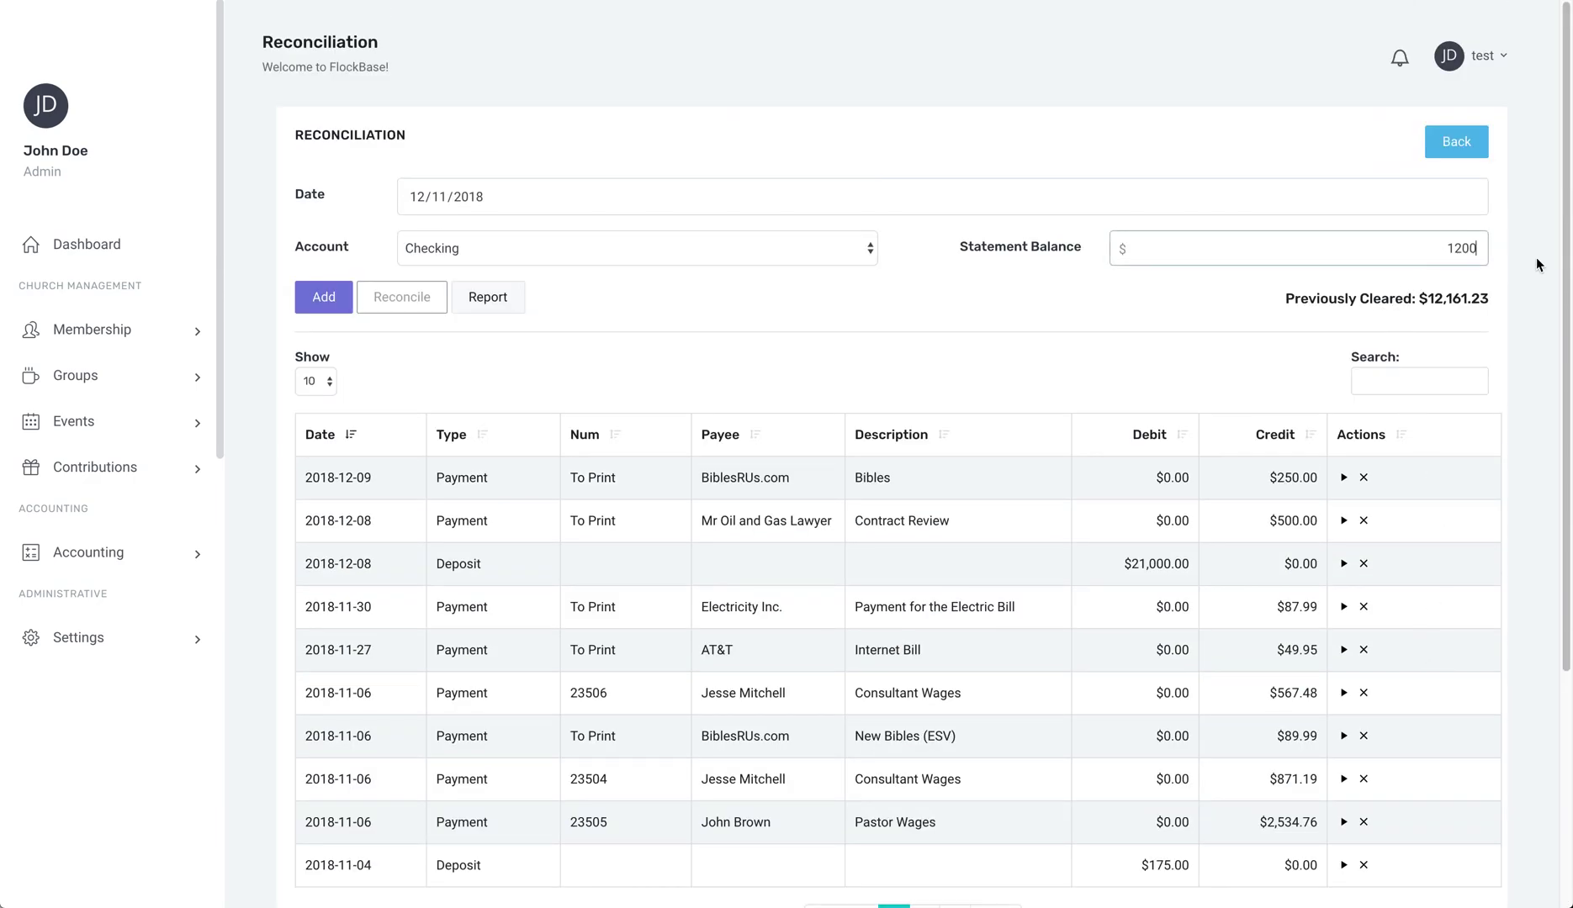
key("BackSpace")
key("BackSpace")
key("BackSpace")
type("25689")
scroll(1383, 376, "down", 3)
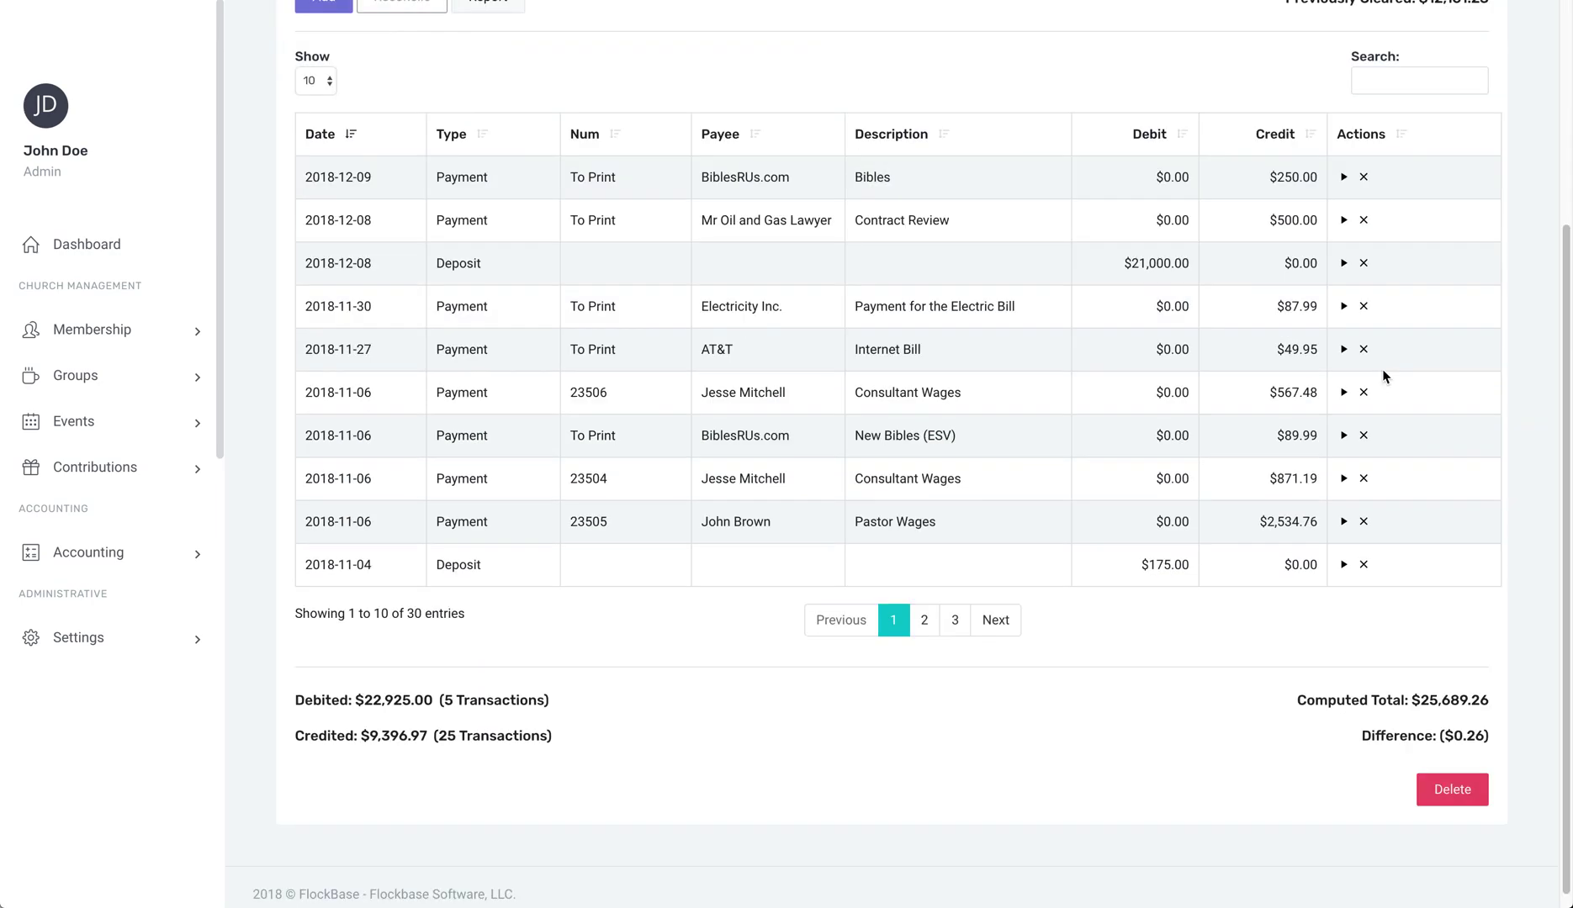
scroll(1384, 376, "up", 3)
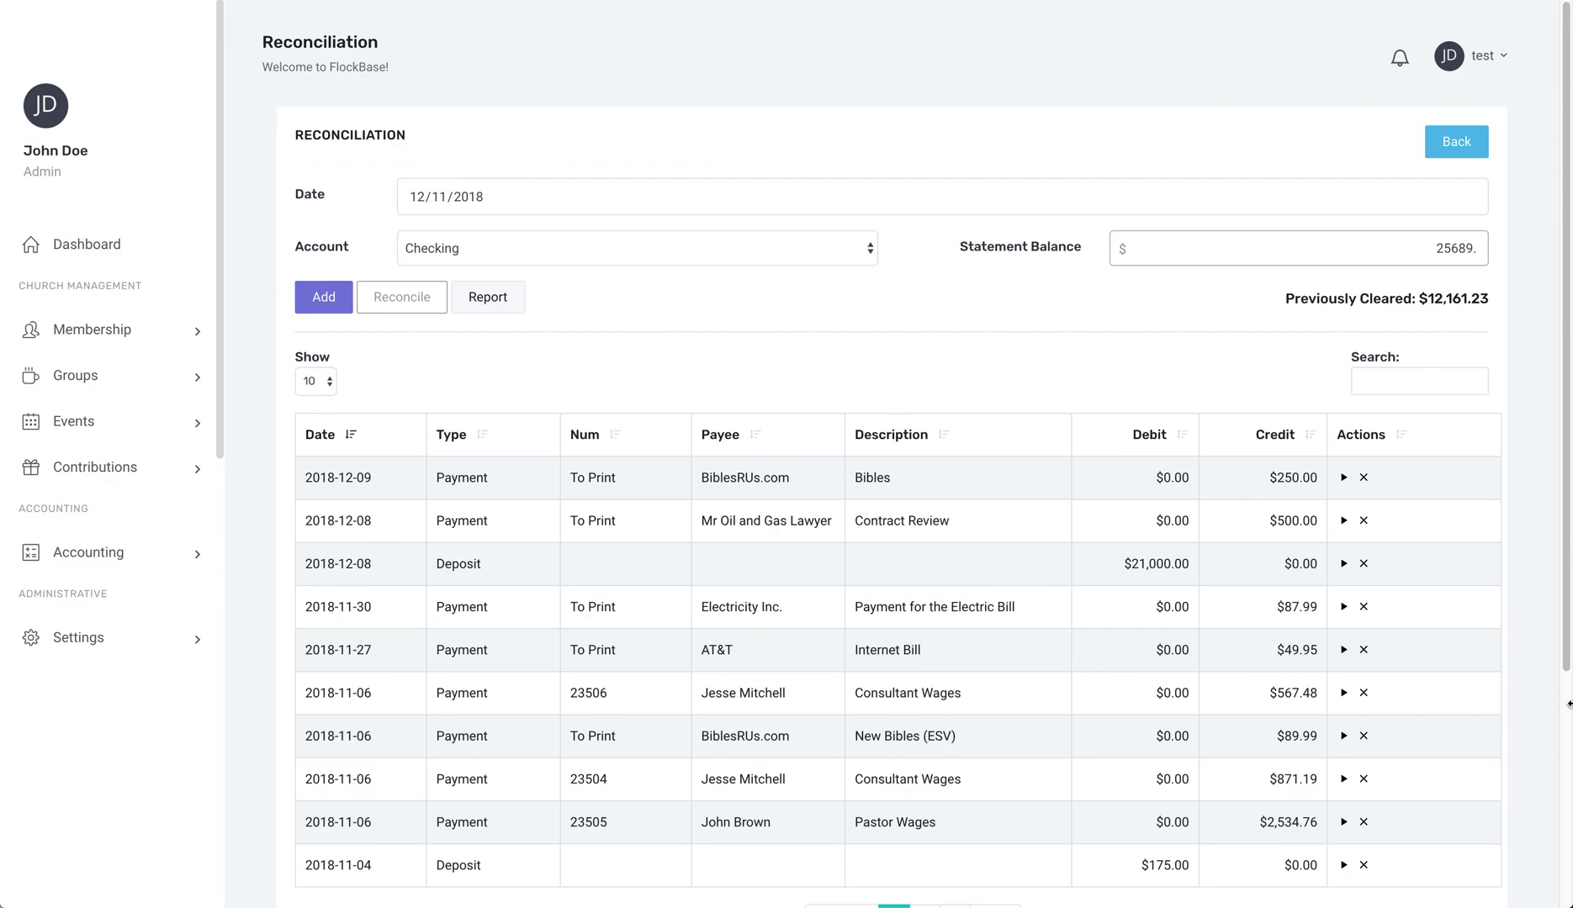
type(".26")
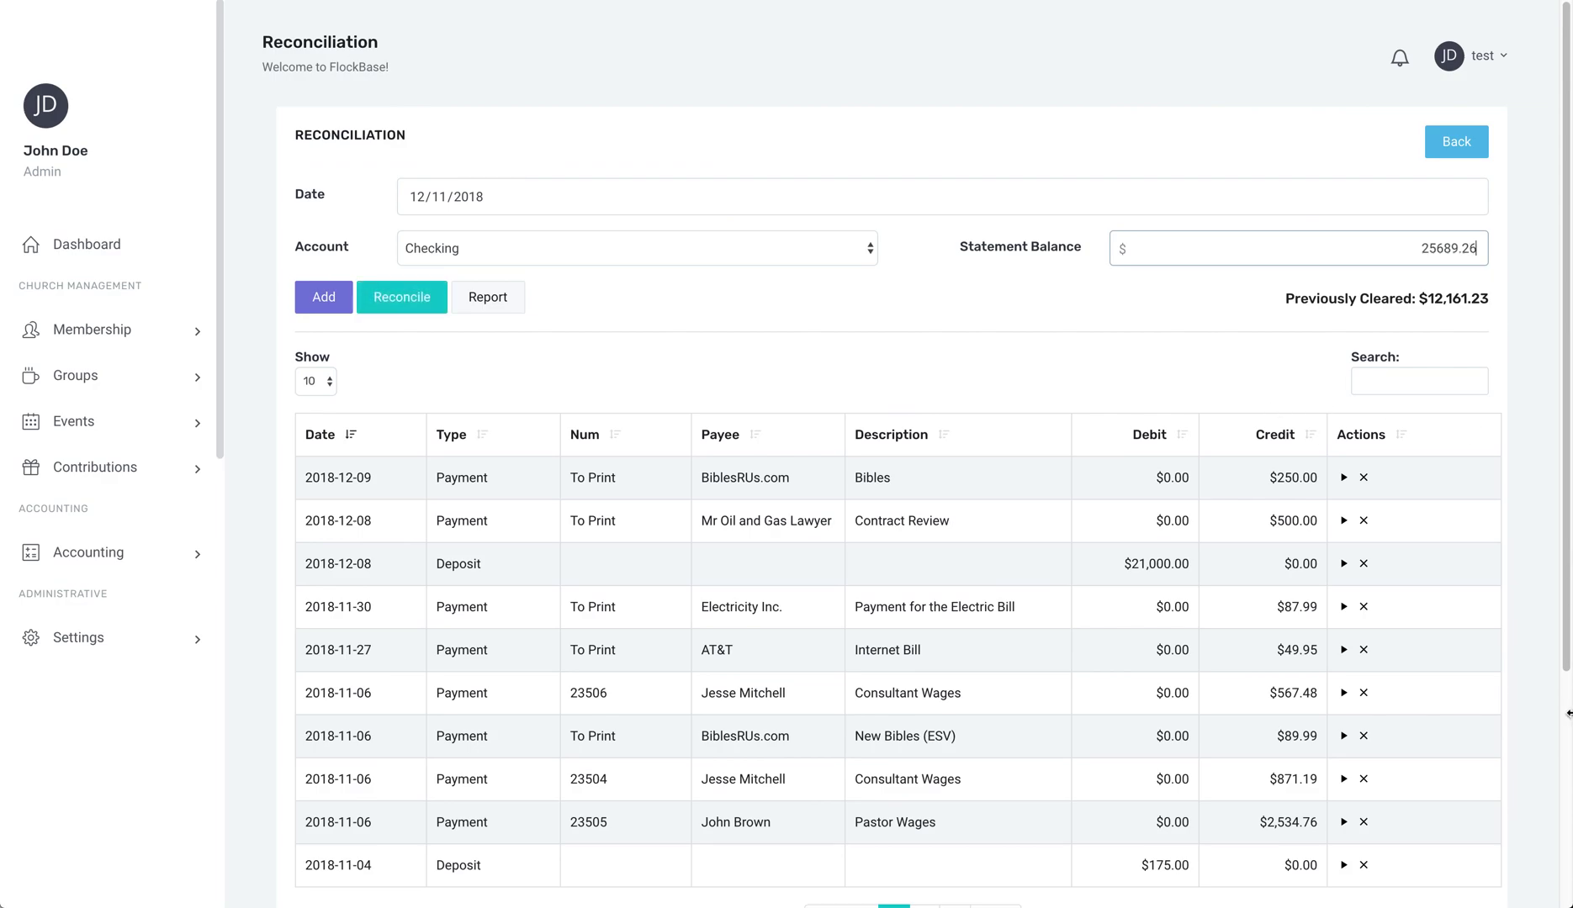
left_click(424, 306)
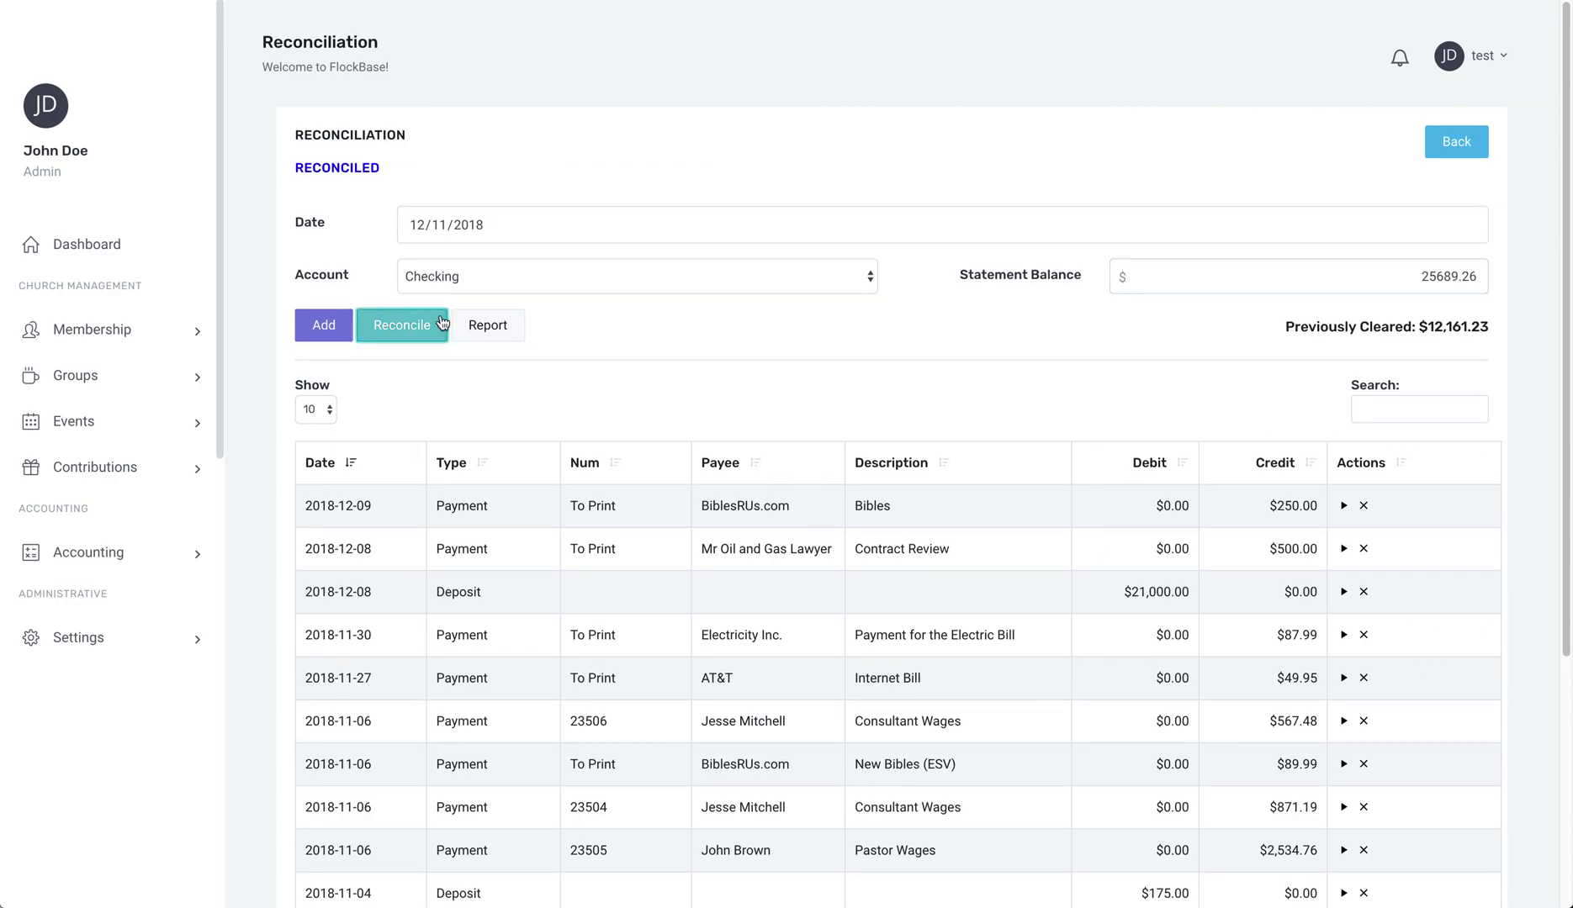
Go back to the reconciliations list showing the 2018-12-11 reconciliation as Complete
left_click(1449, 144)
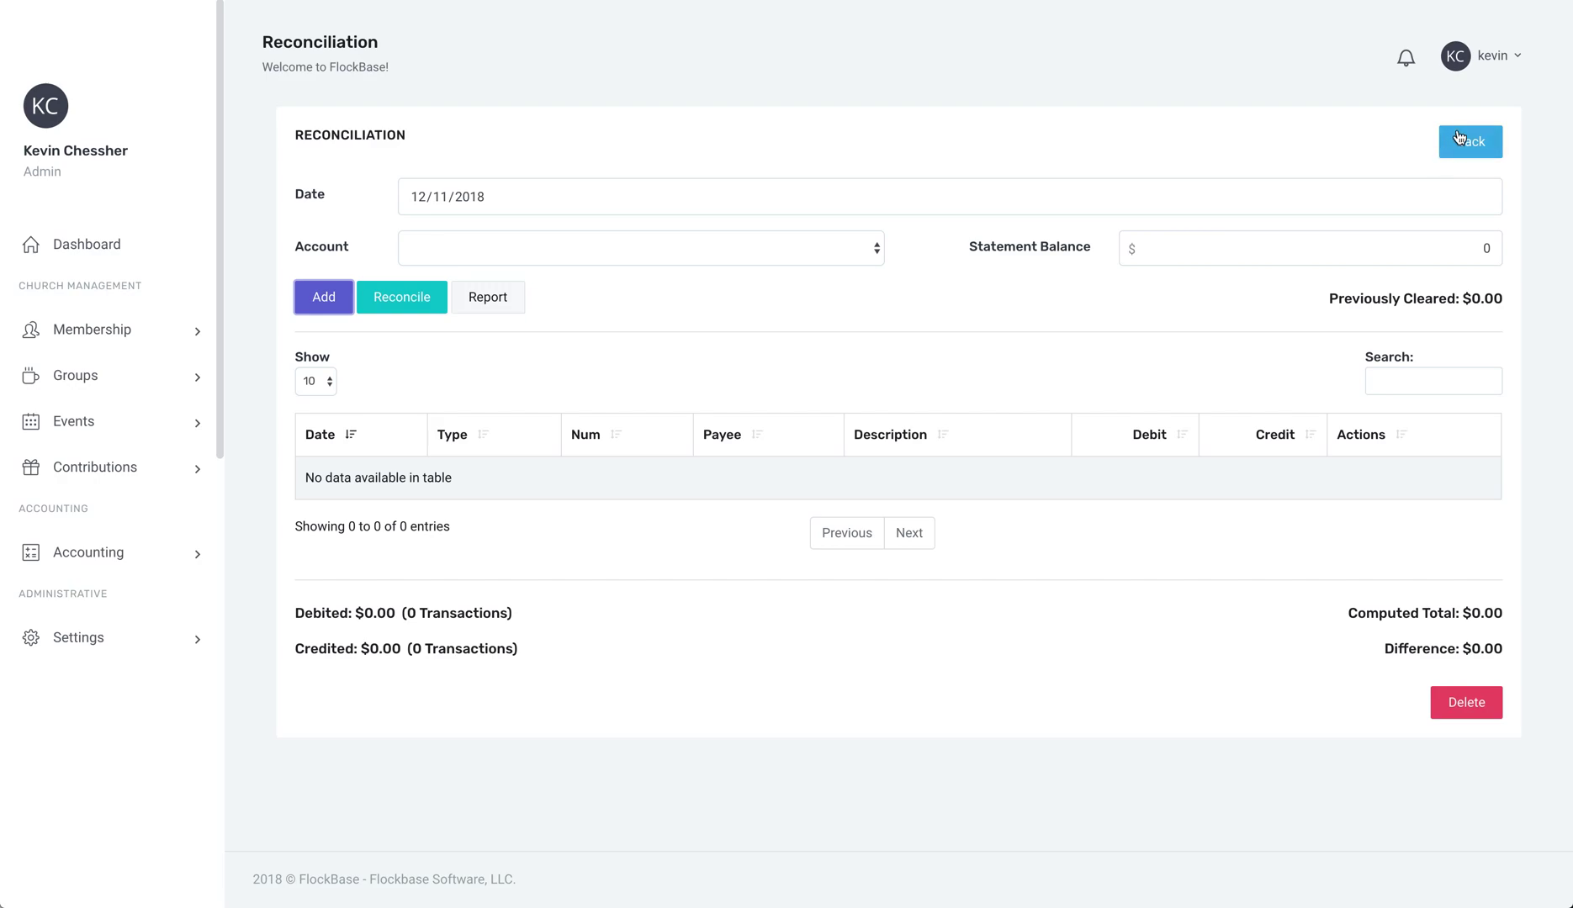
left_click(1458, 137)
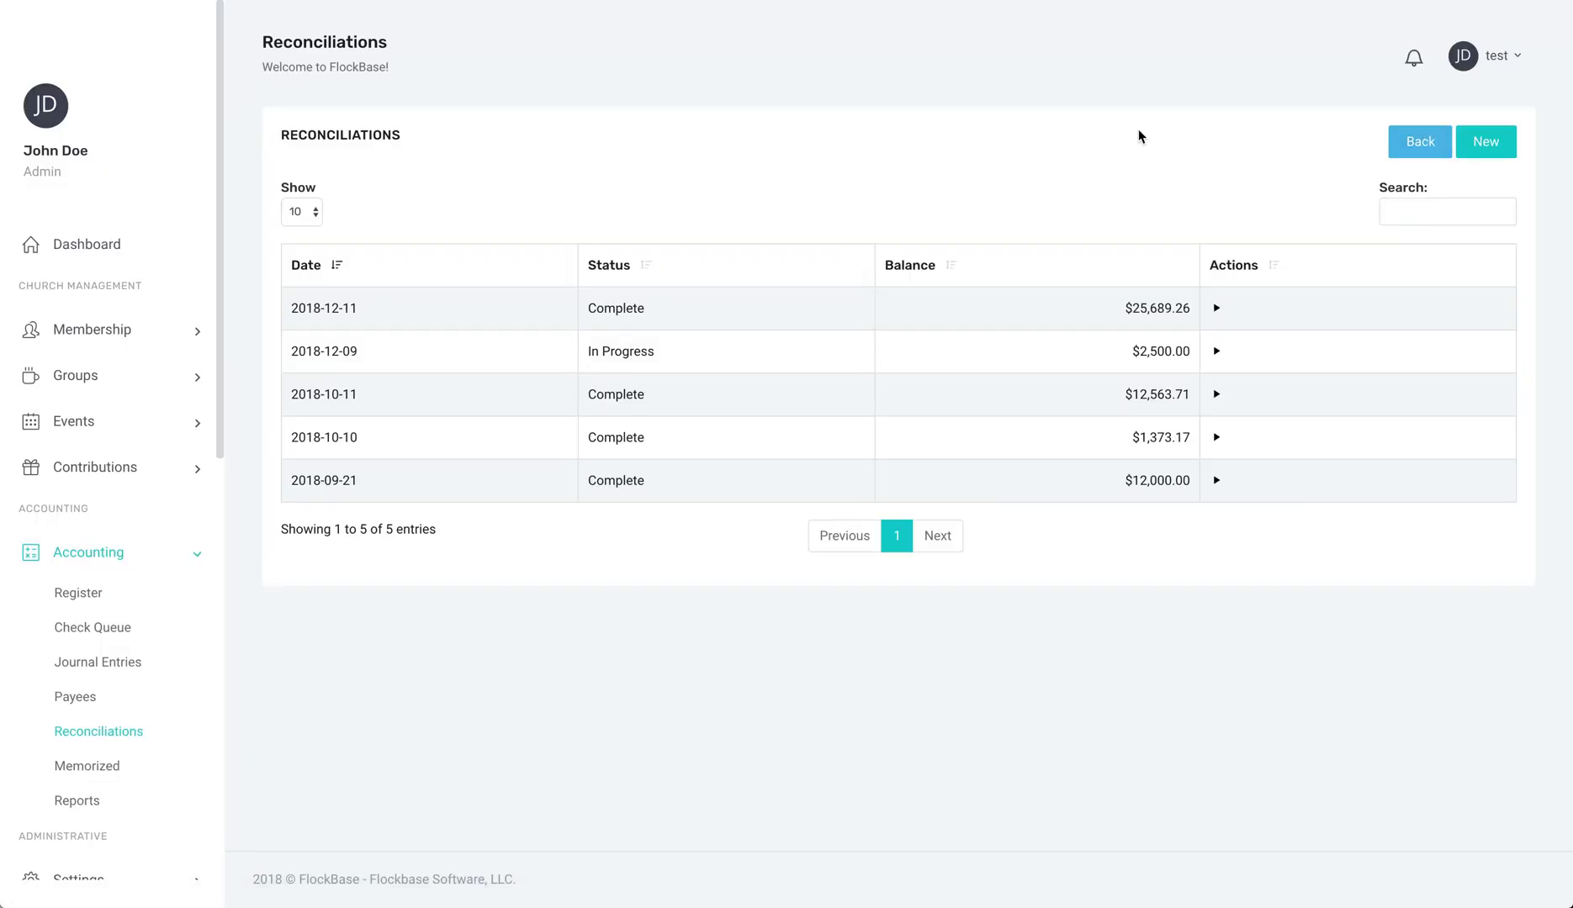